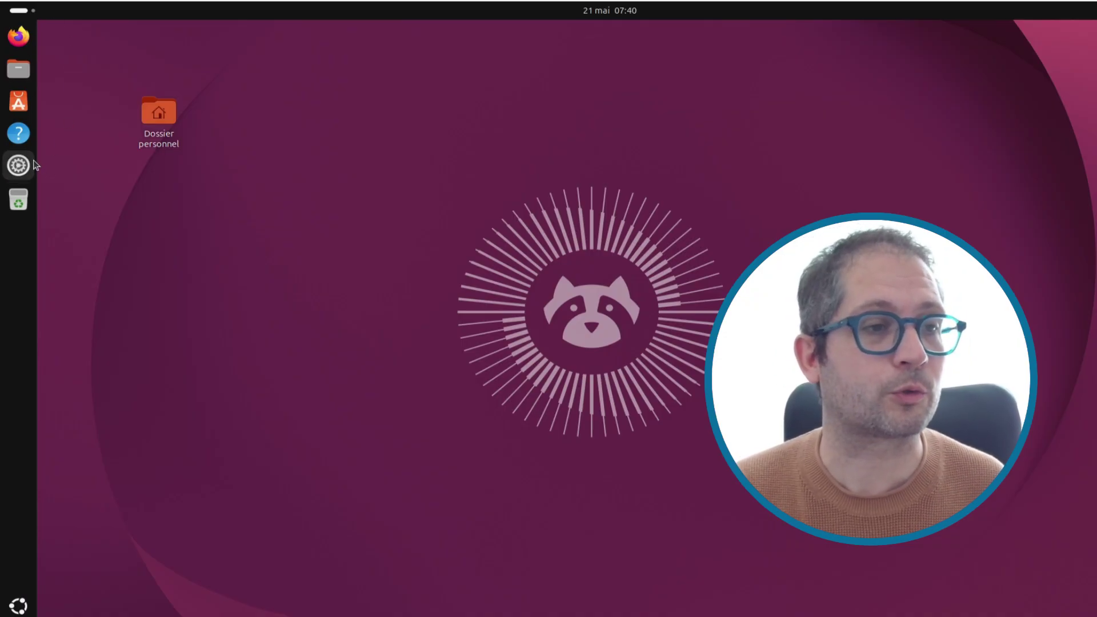
Step: Open the system settings and look through the Écrans, Son, Applications and Imprimantes pages
left_click(18, 166)
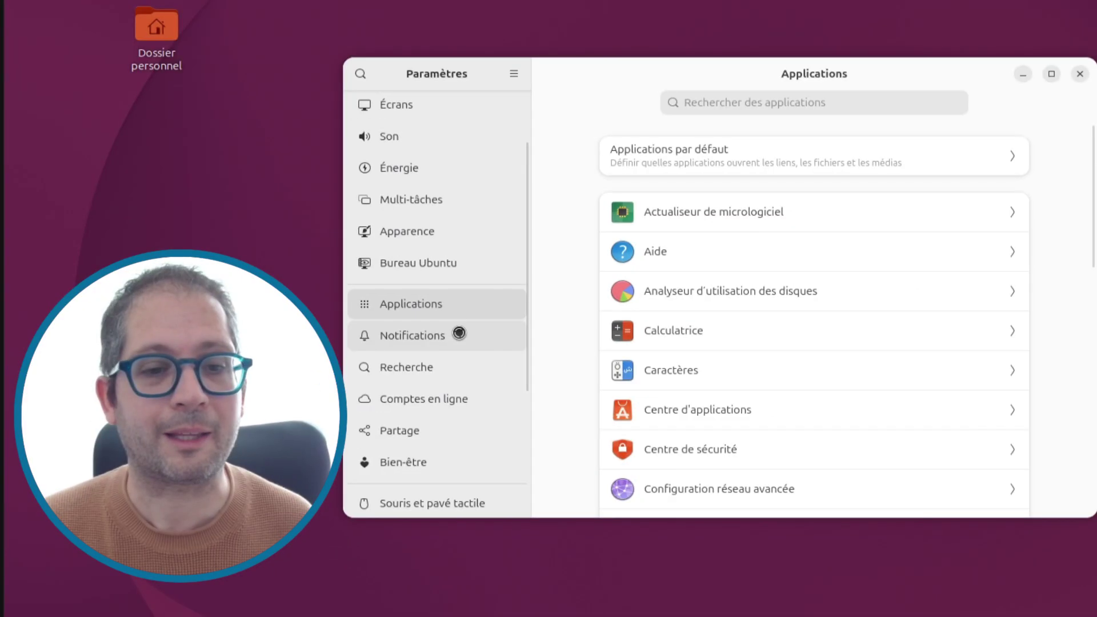
scroll(412, 343, "up", 3)
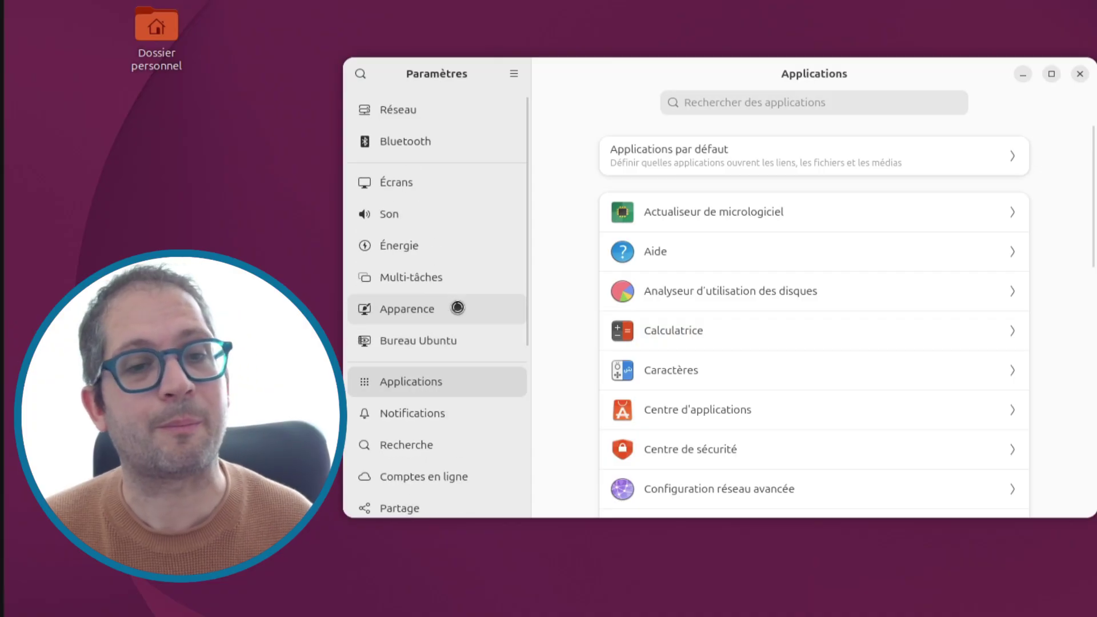
left_click(416, 194)
left_click(415, 219)
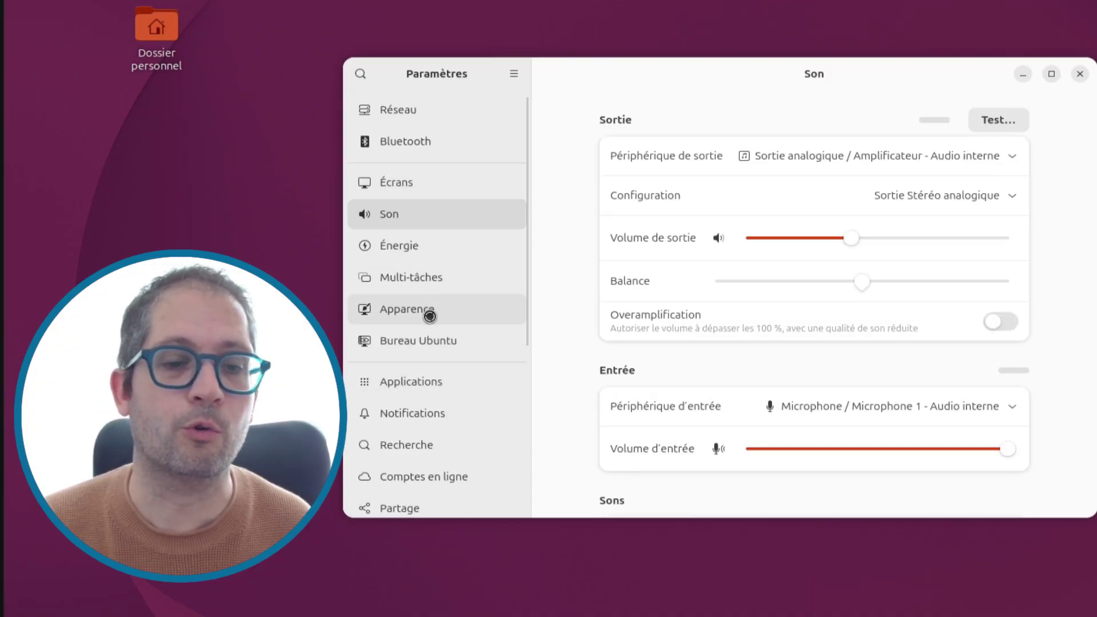
scroll(428, 310, "down", 3)
left_click(432, 287)
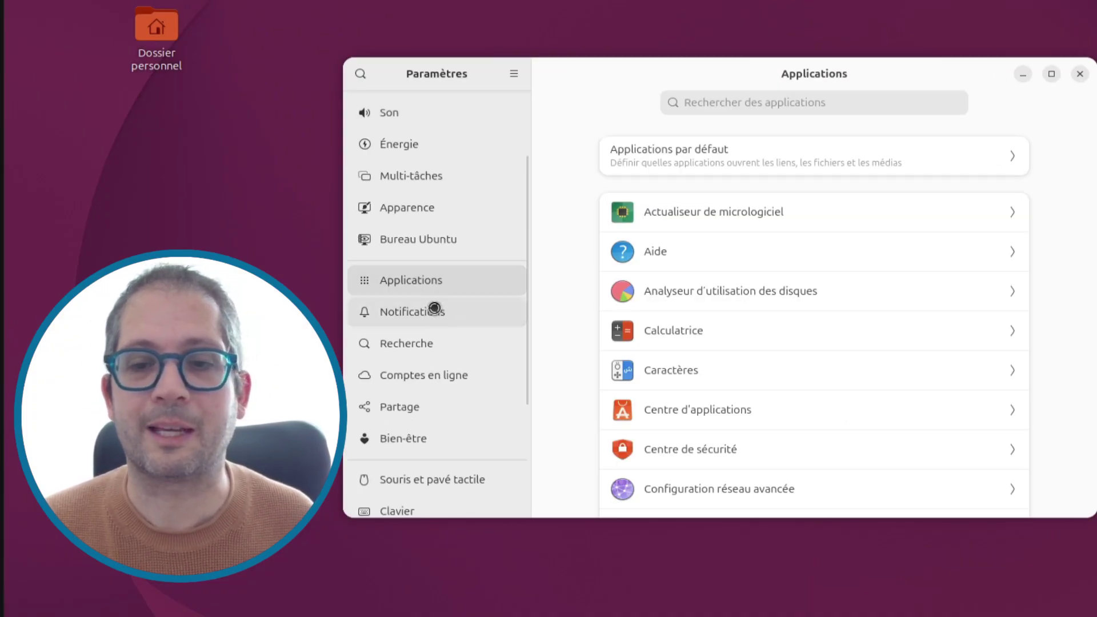
scroll(431, 311, "down", 3)
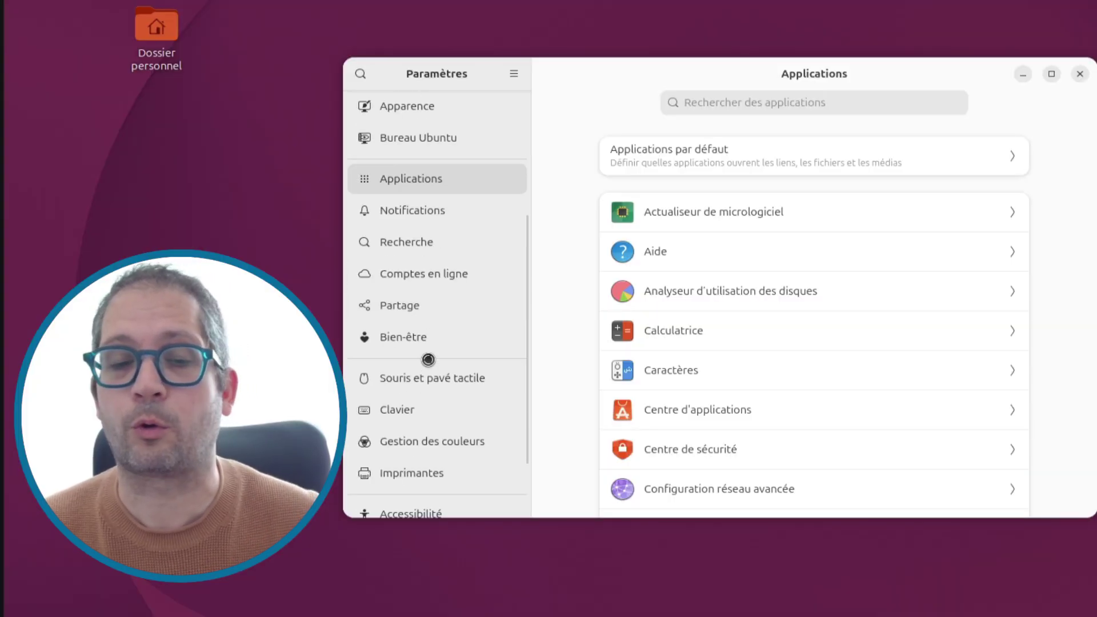
scroll(440, 360, "down", 3)
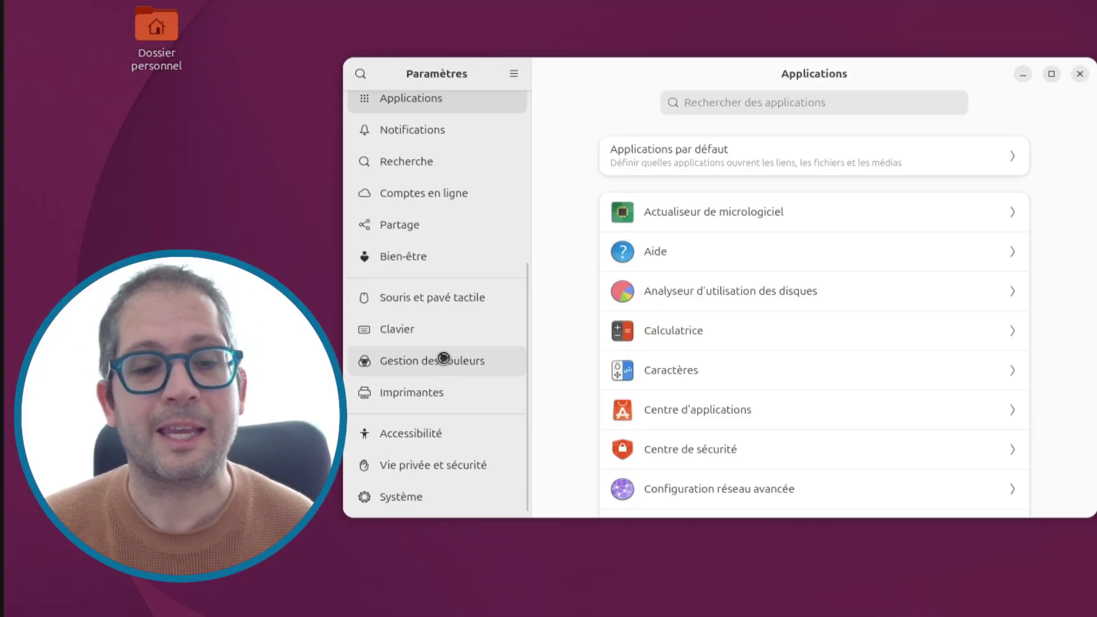
left_click(423, 392)
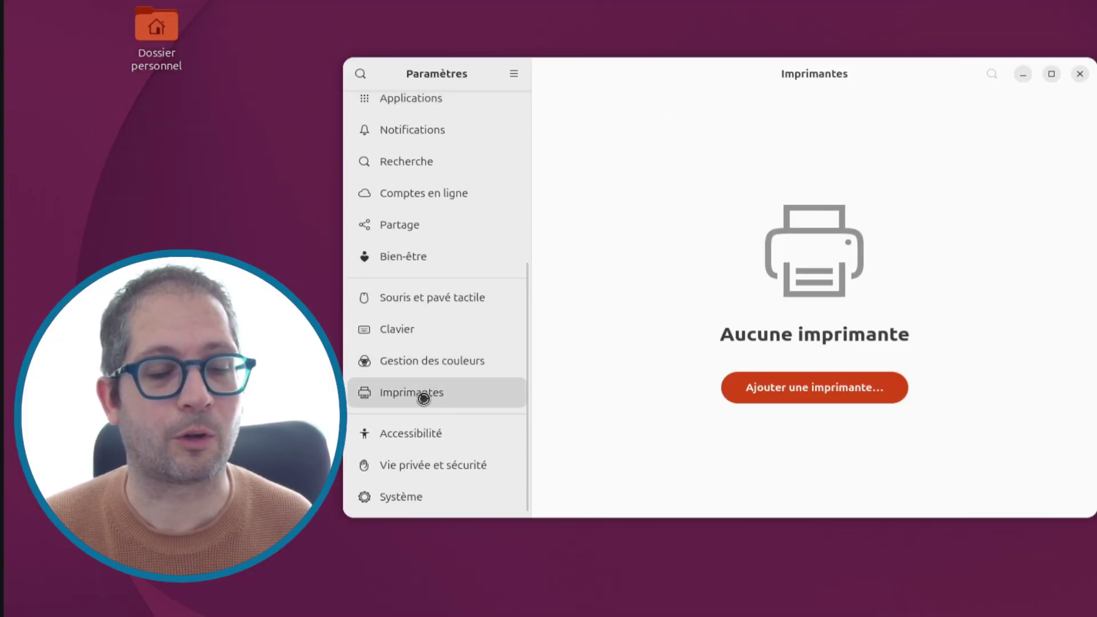
scroll(443, 370, "up", 3)
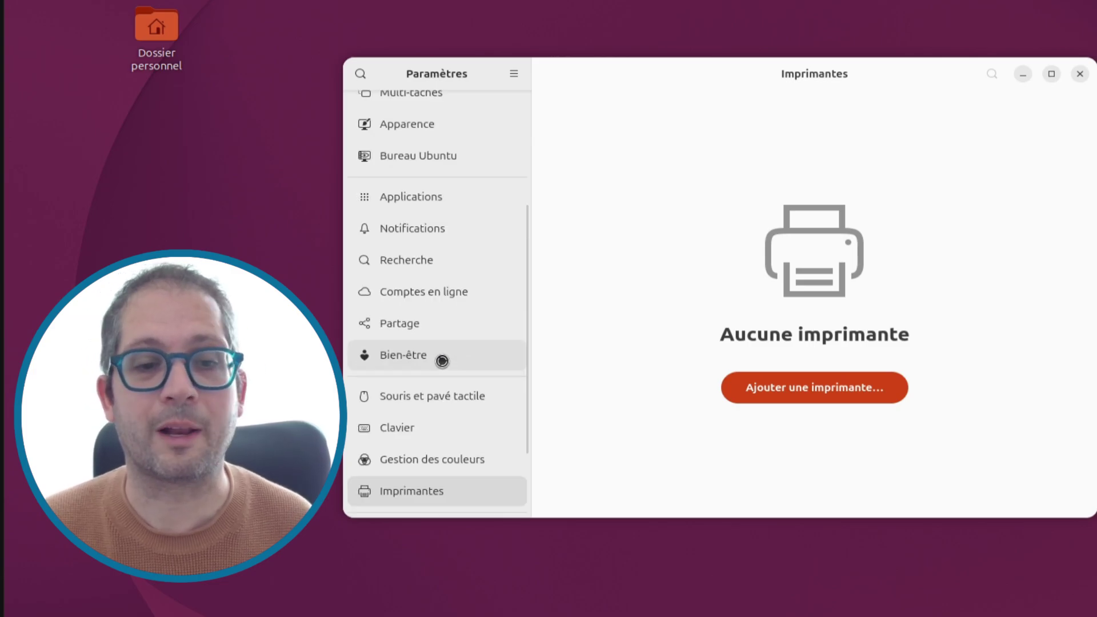
scroll(422, 344, "up", 3)
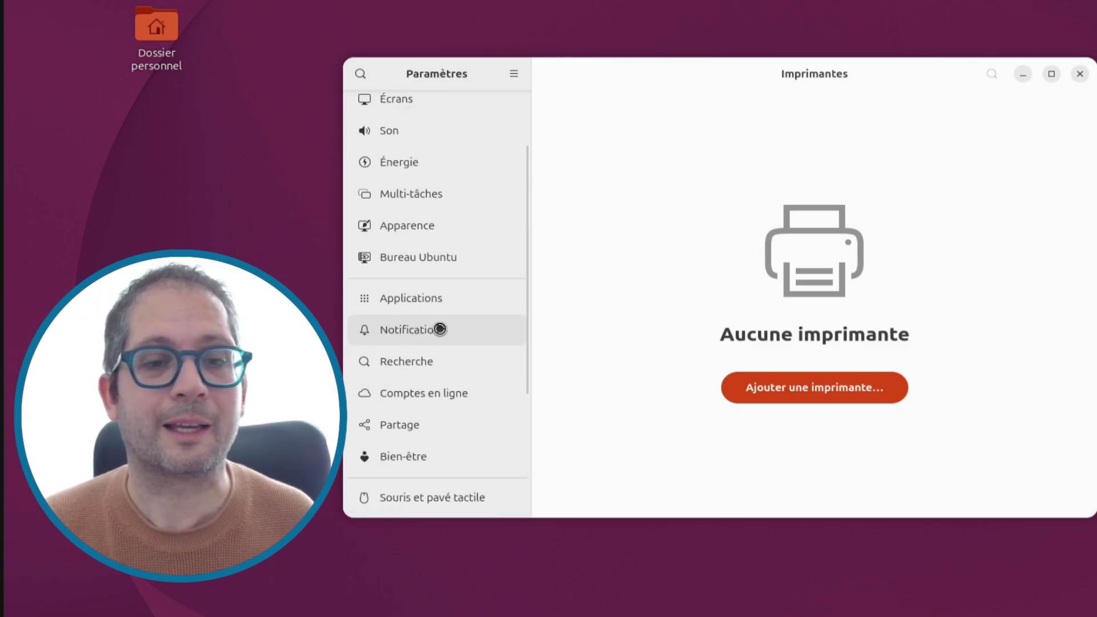
Step: Open the Bureau Ubuntu settings and set the dock's icon size to 32
left_click(424, 258)
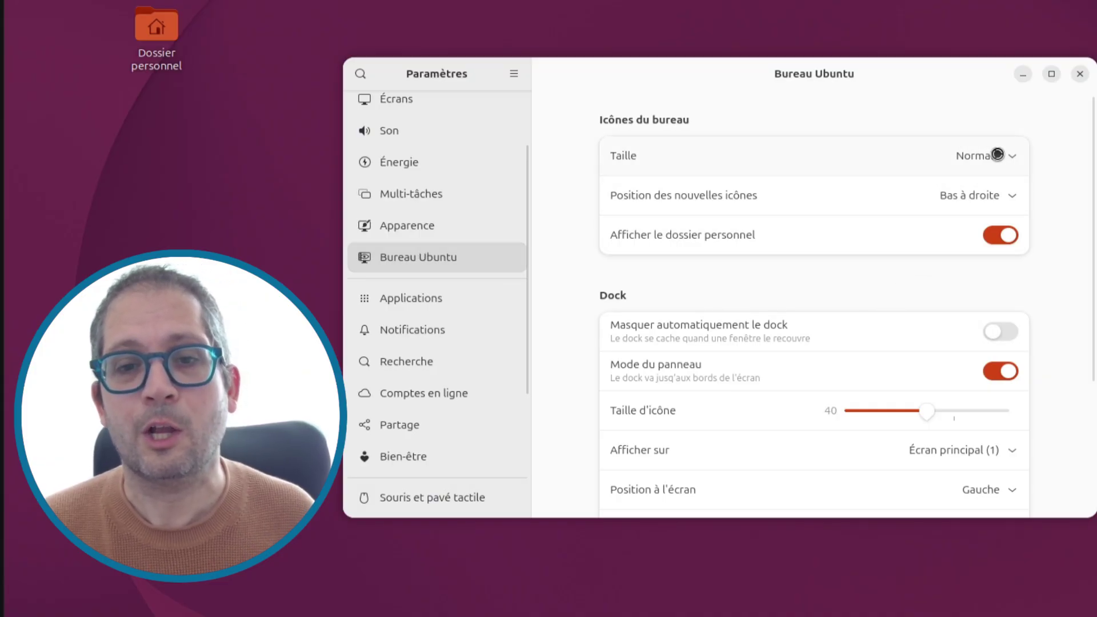
scroll(1015, 247, "down", 3)
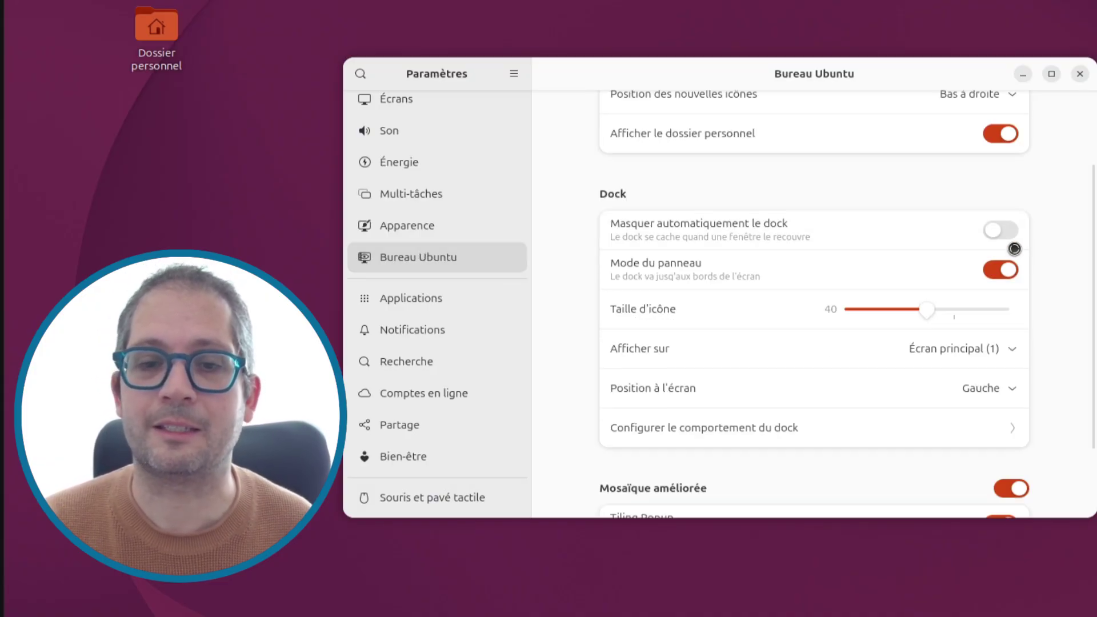
scroll(999, 265, "down", 5)
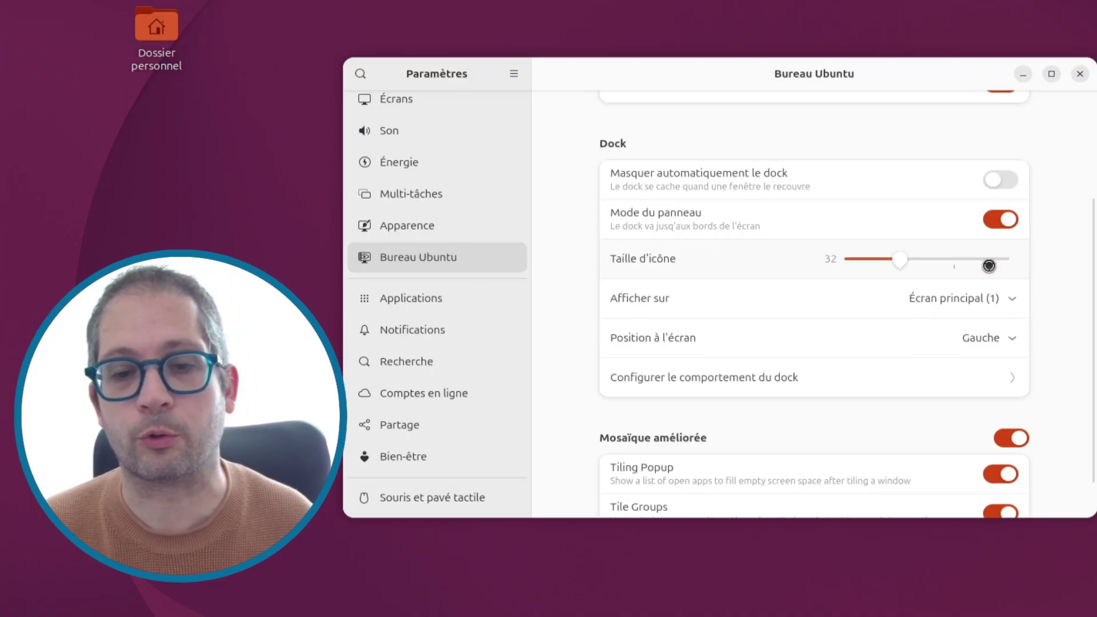
Step: Try the dock's on-screen position at Bas, at Droite and at Bas again
left_click(971, 337)
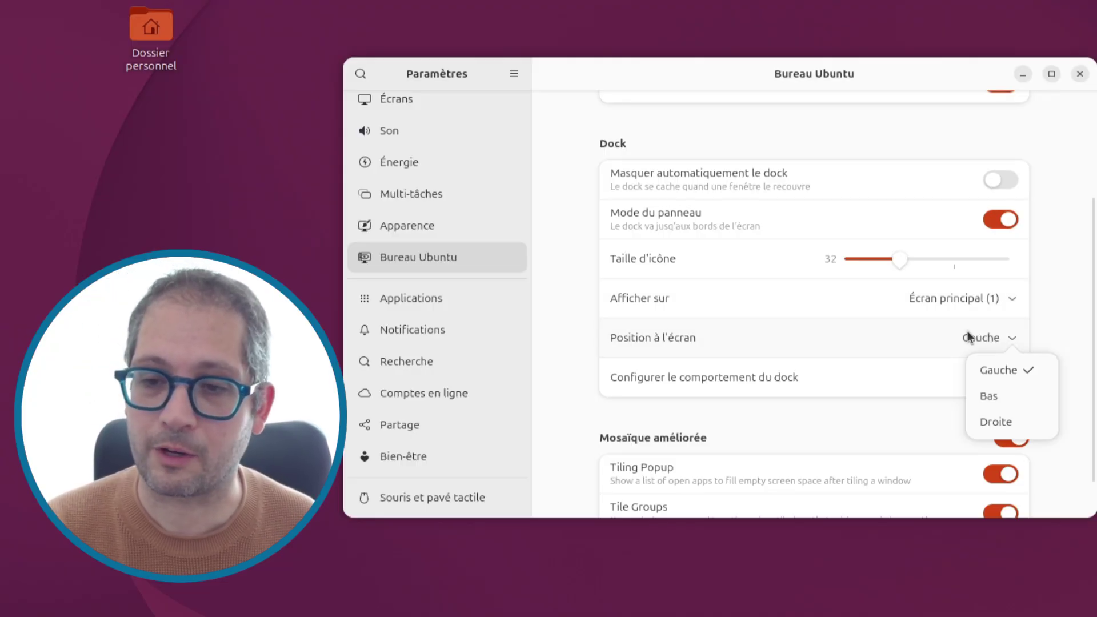
left_click(988, 396)
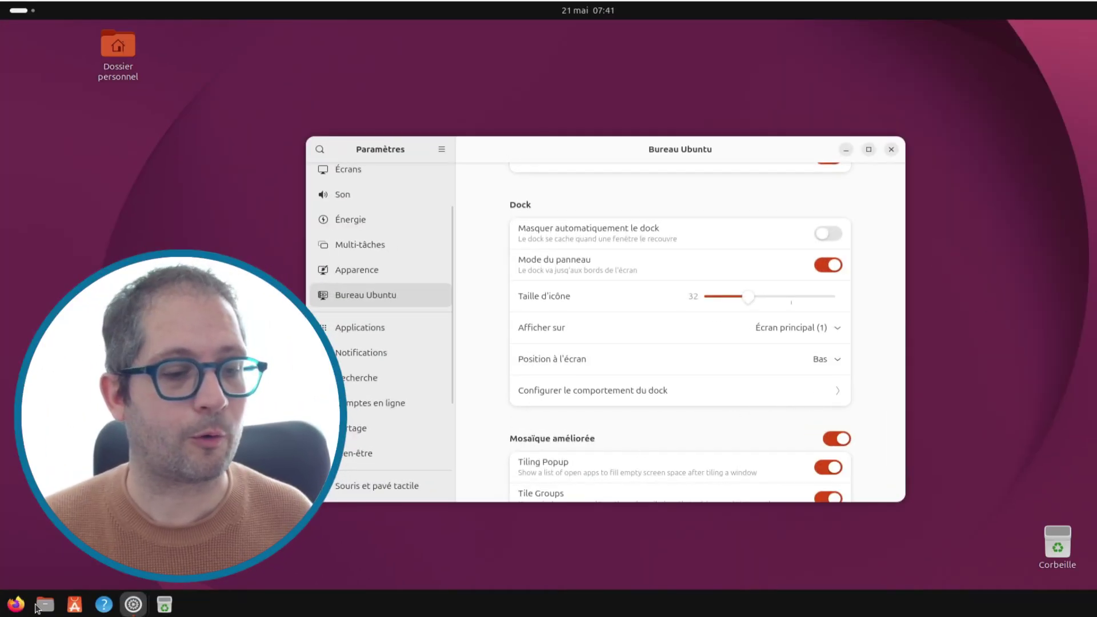
left_click(822, 359)
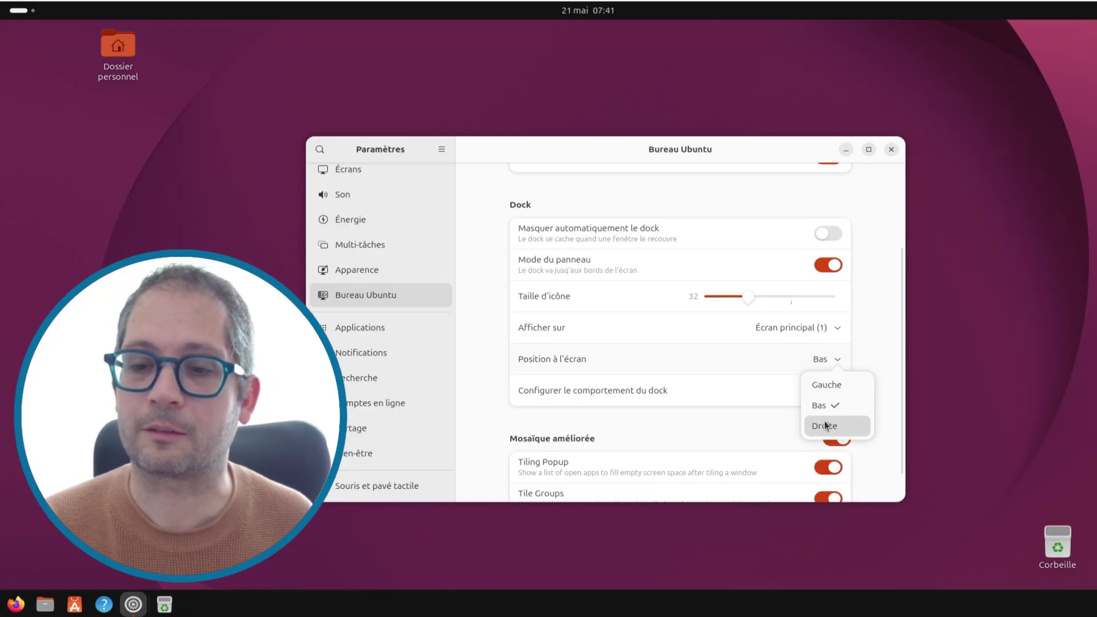
left_click(824, 425)
left_click(822, 360)
left_click(821, 403)
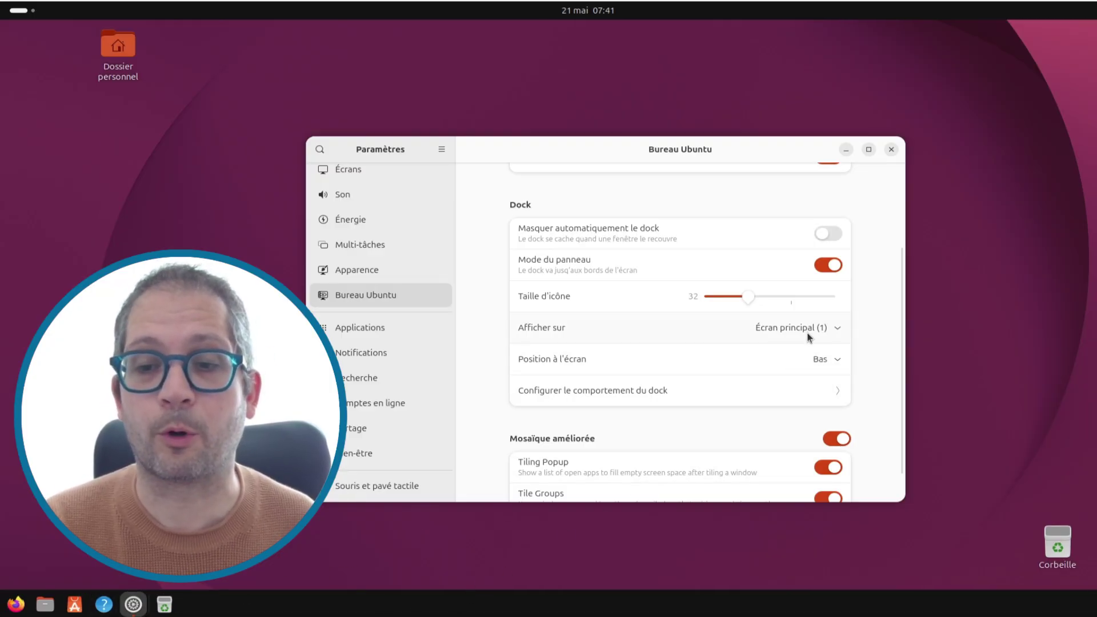
Step: Set the dock's on-screen position to Gauche and close the settings window
left_click(822, 361)
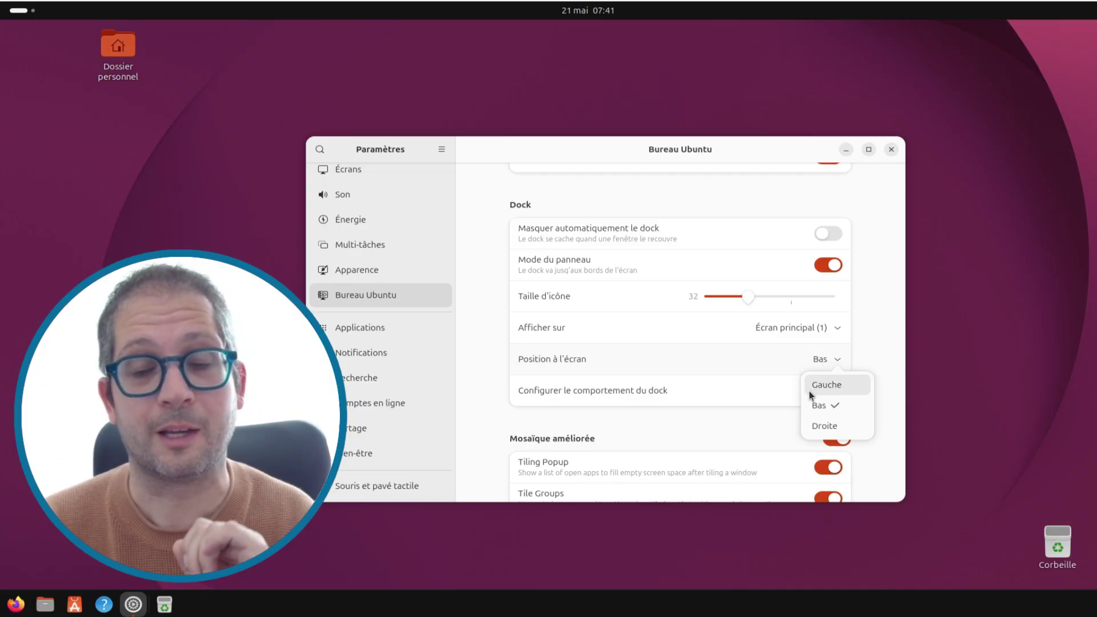
left_click(811, 386)
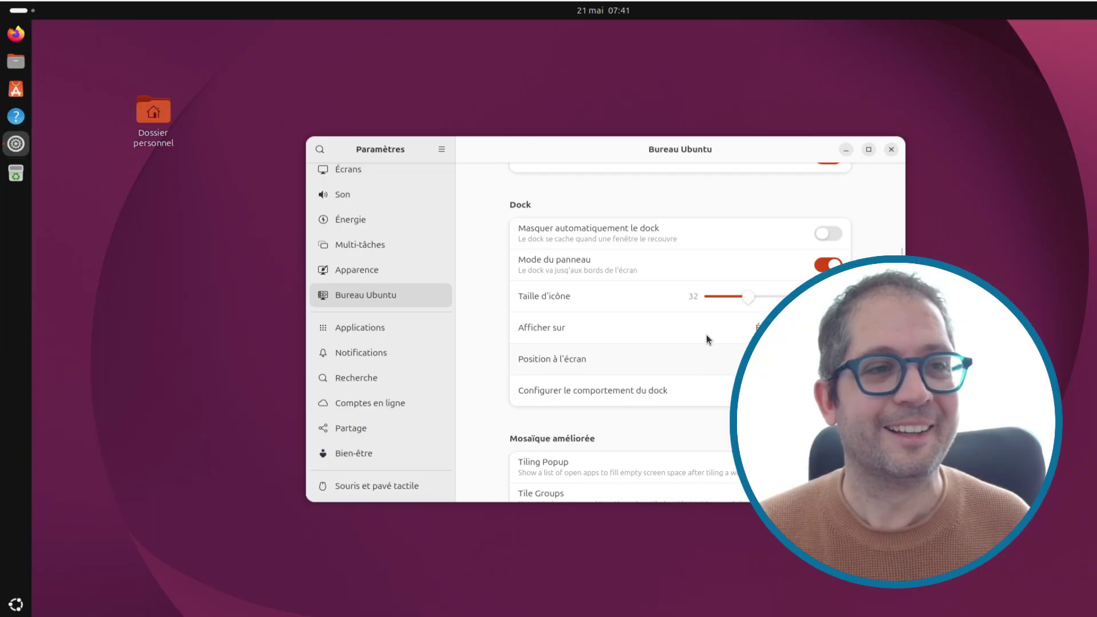
left_click(891, 149)
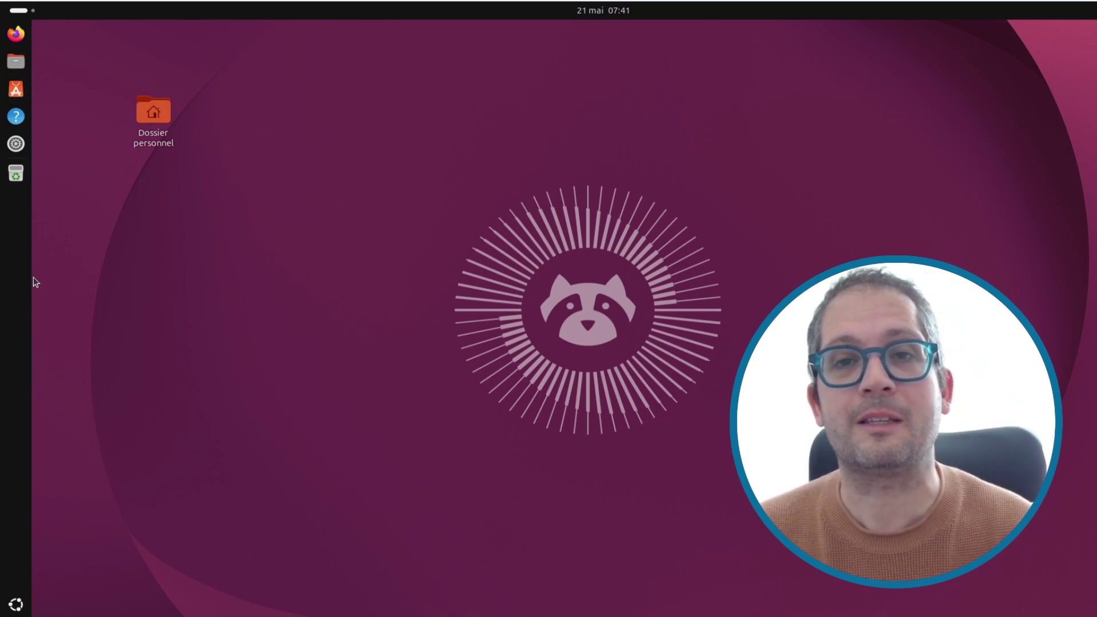
Step: Launch Calculatrice from the application grid and close its window
left_click(15, 603)
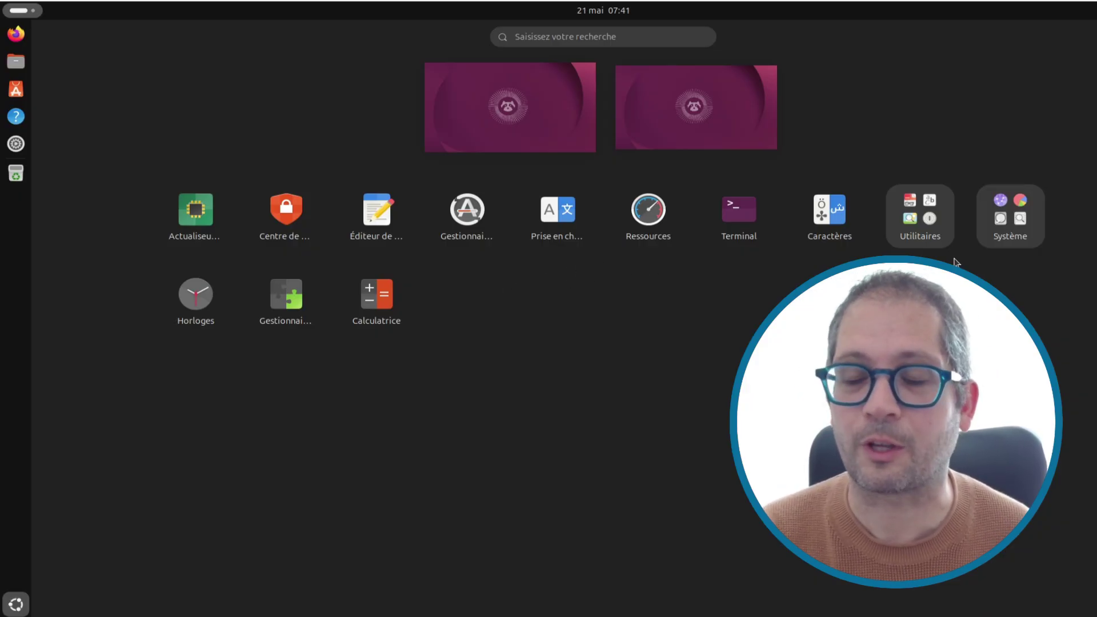
left_click(376, 296)
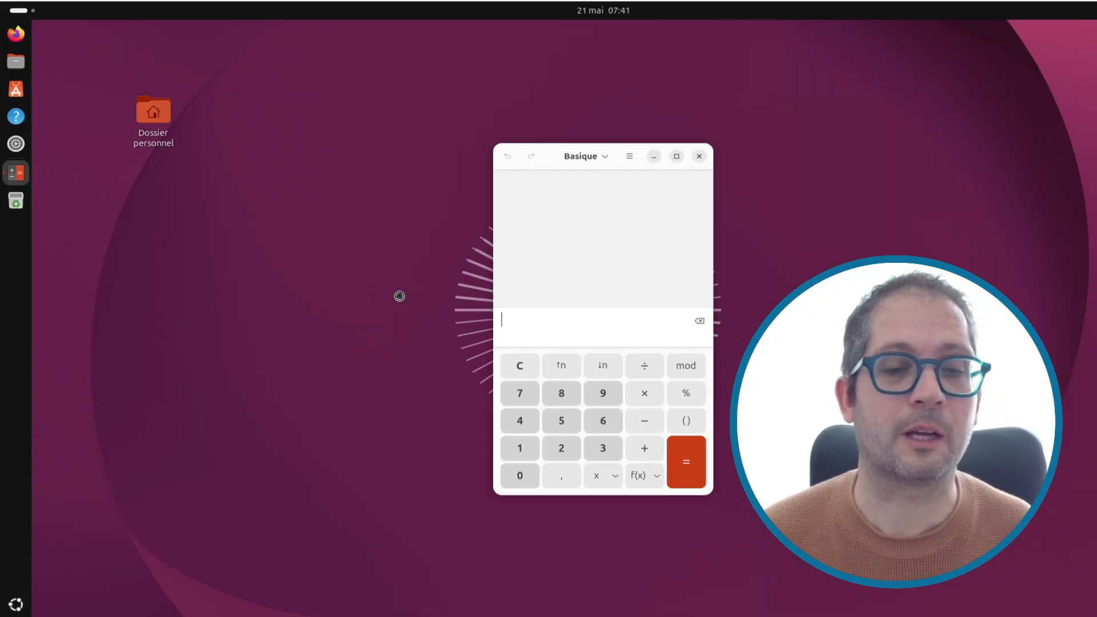
left_click(699, 157)
Step: From the application grid, open Calculatrice on the first workspace and Terminal on the second workspace
left_click(16, 604)
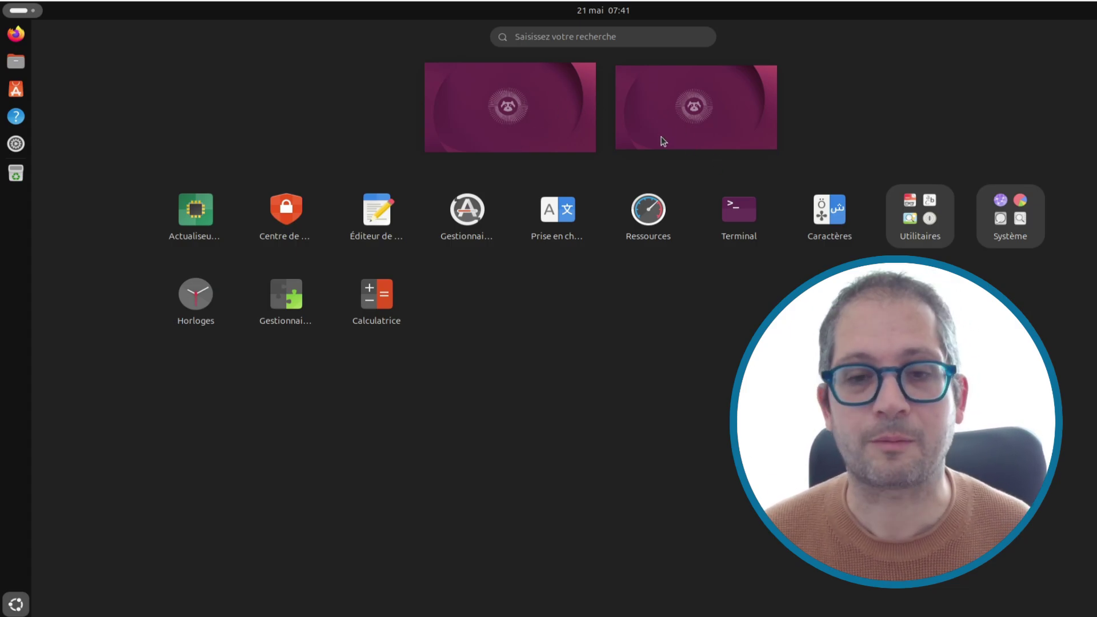
left_click(374, 294)
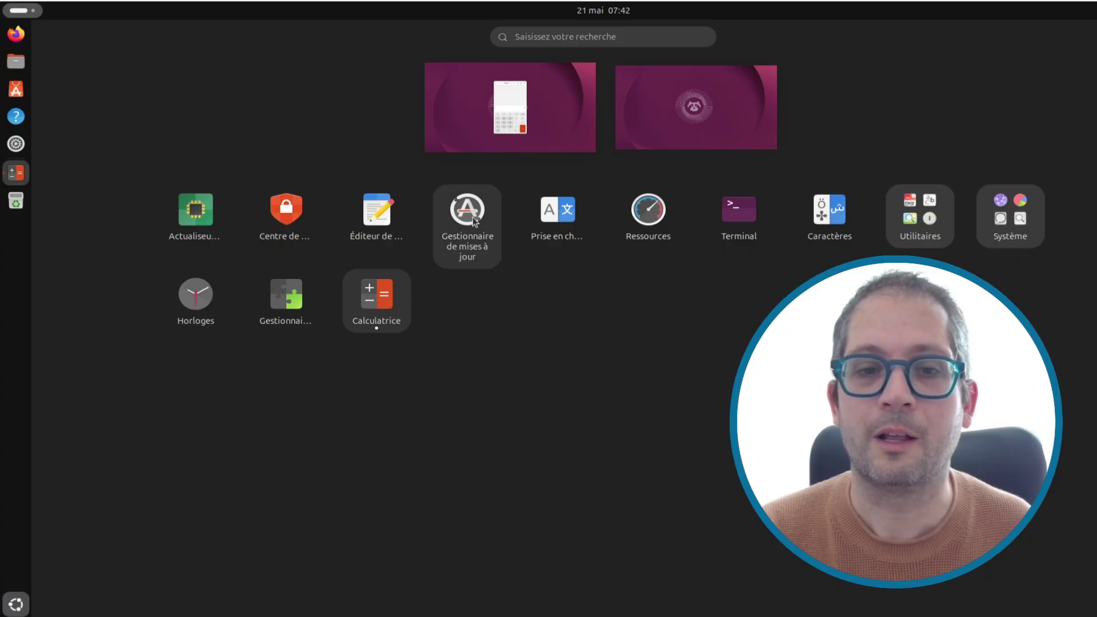
left_click_drag(737, 220, 702, 112)
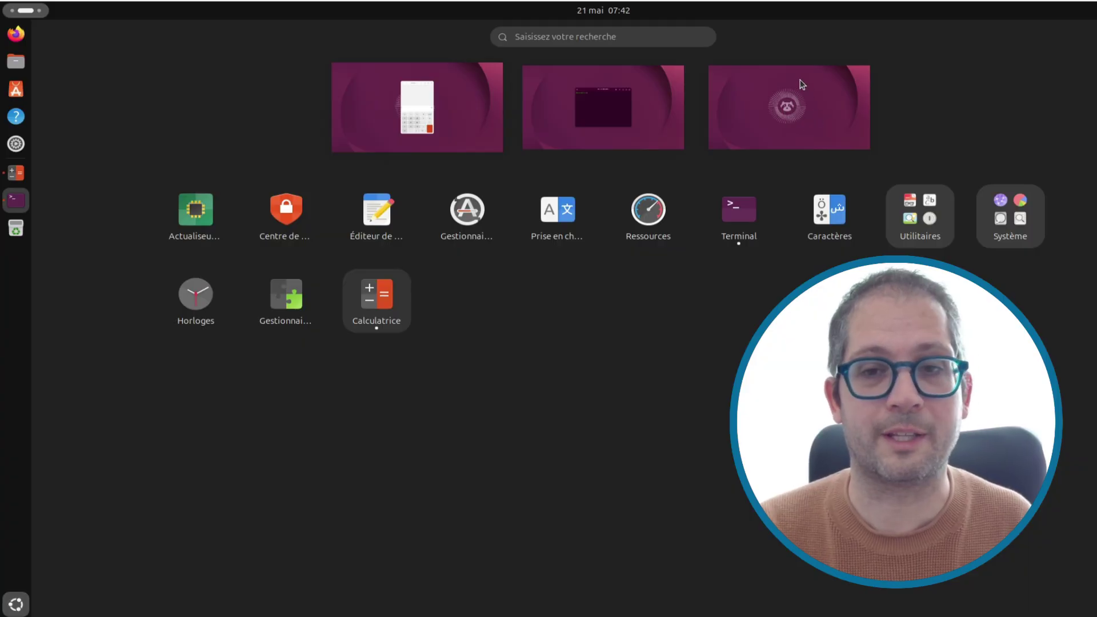
left_click(427, 104)
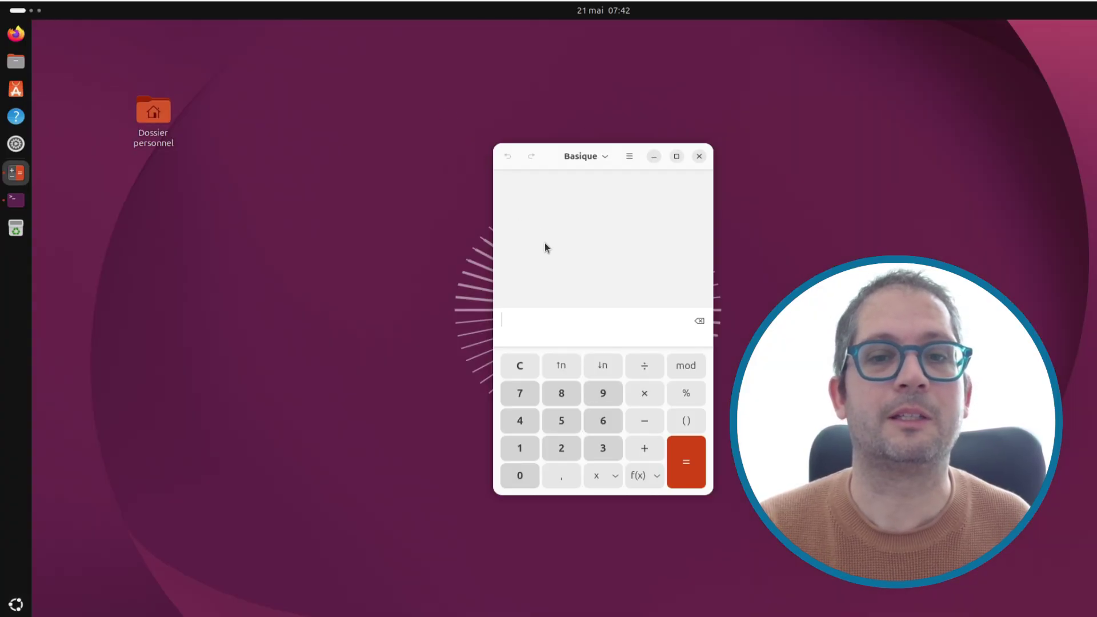
left_click(18, 600)
left_click(599, 128)
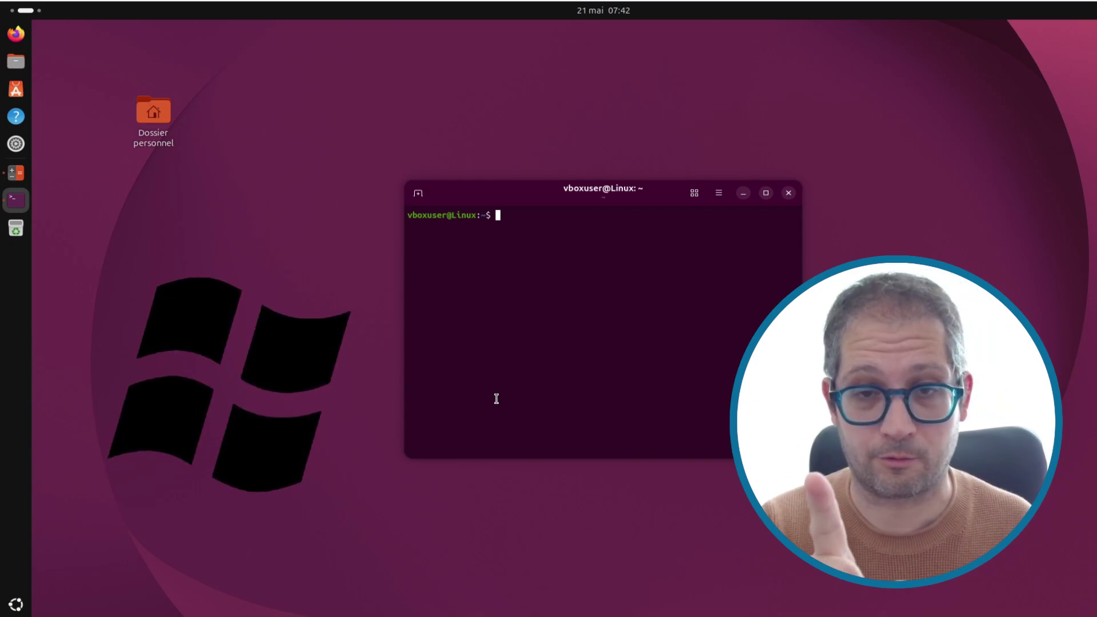
Step: Open the activities overview and switch back and forth between the calculator and Terminal workspaces
key("super")
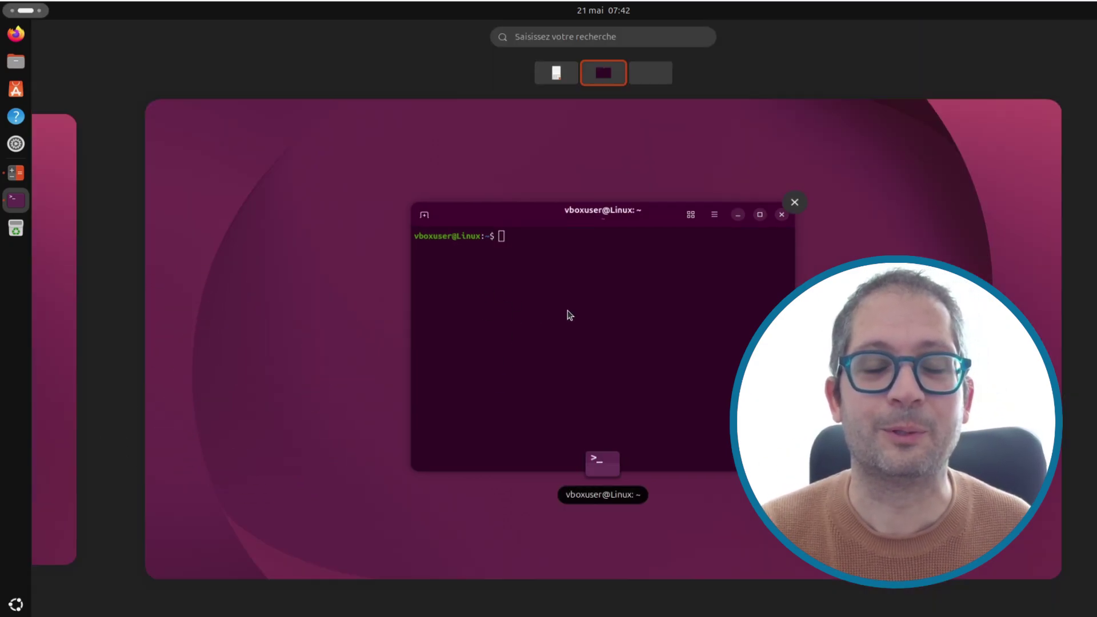
left_click(49, 252)
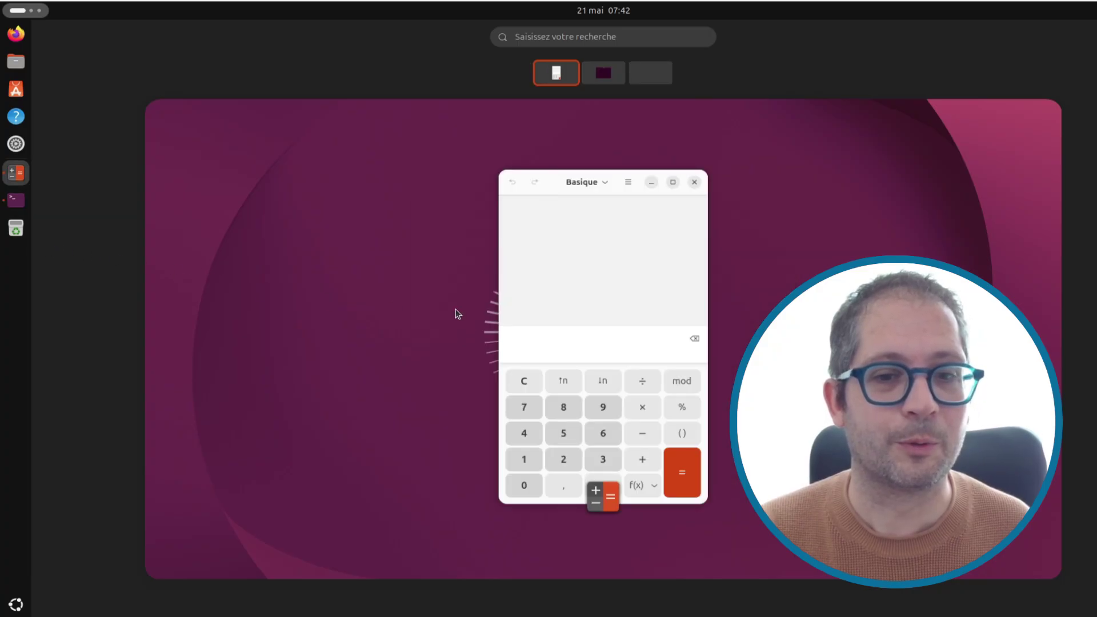
left_click(584, 80)
left_click(546, 73)
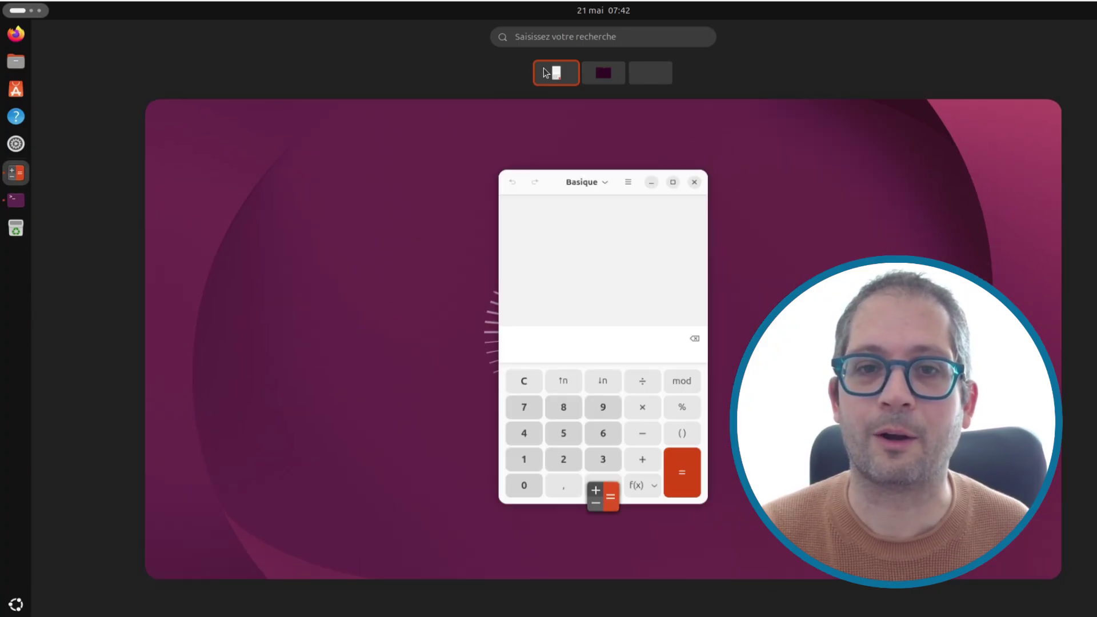
left_click(606, 78)
Step: Search the activities overview for "para"
left_click(561, 36)
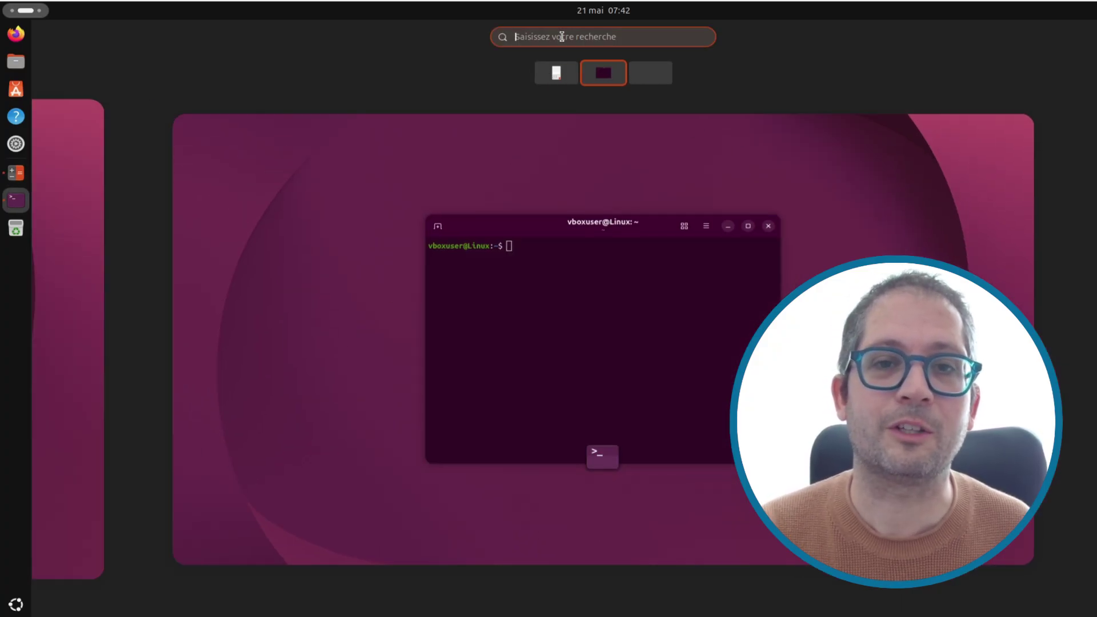
type("pq")
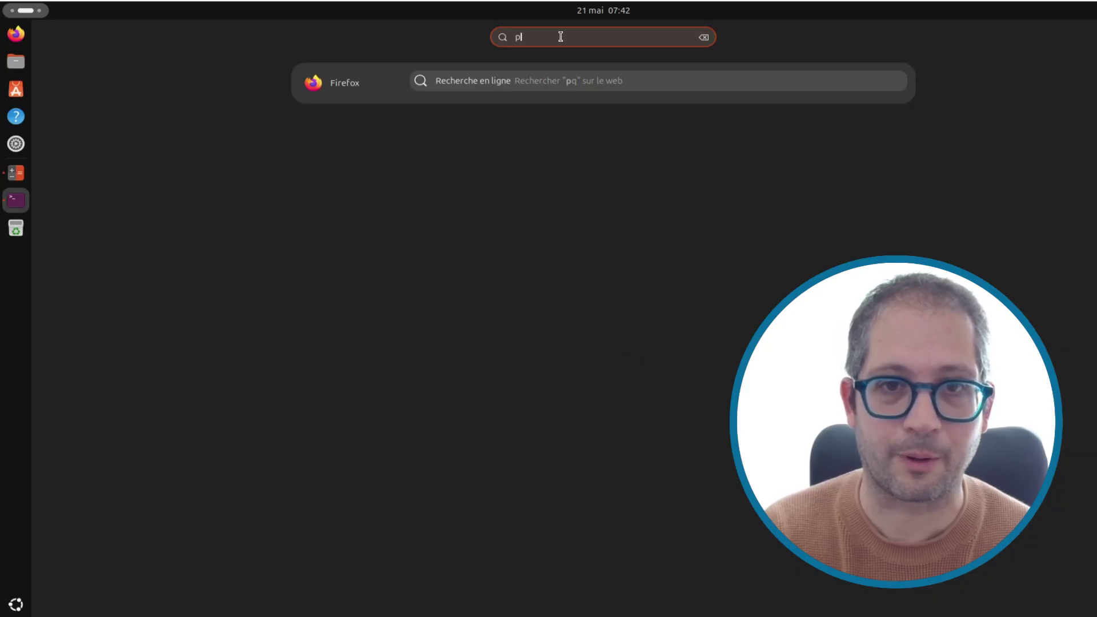
type("arq")
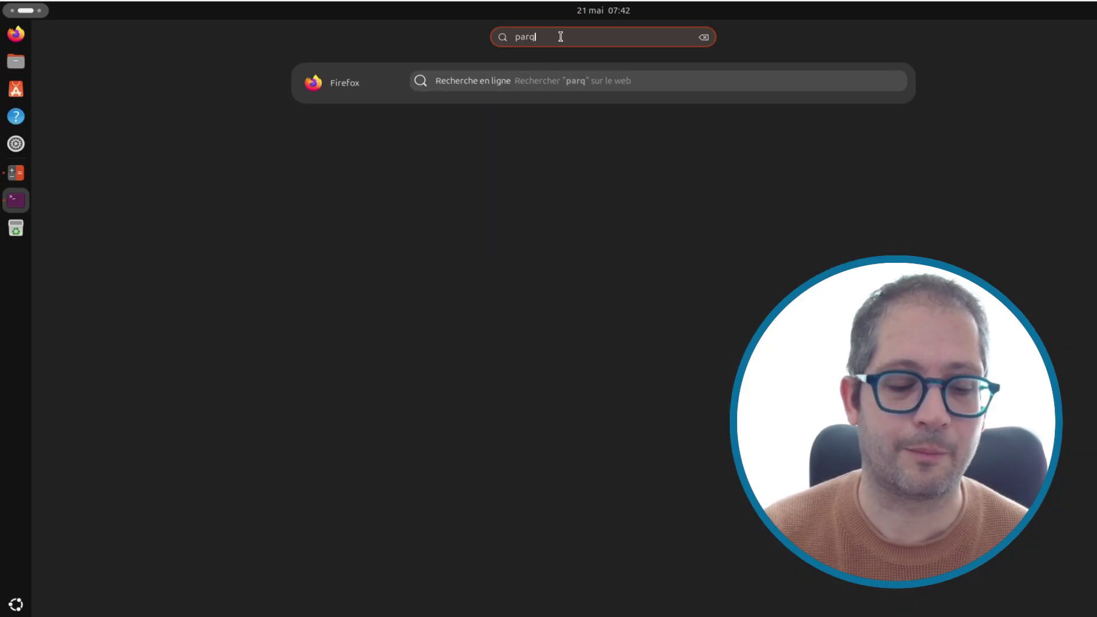
key("BackSpace")
type("a")
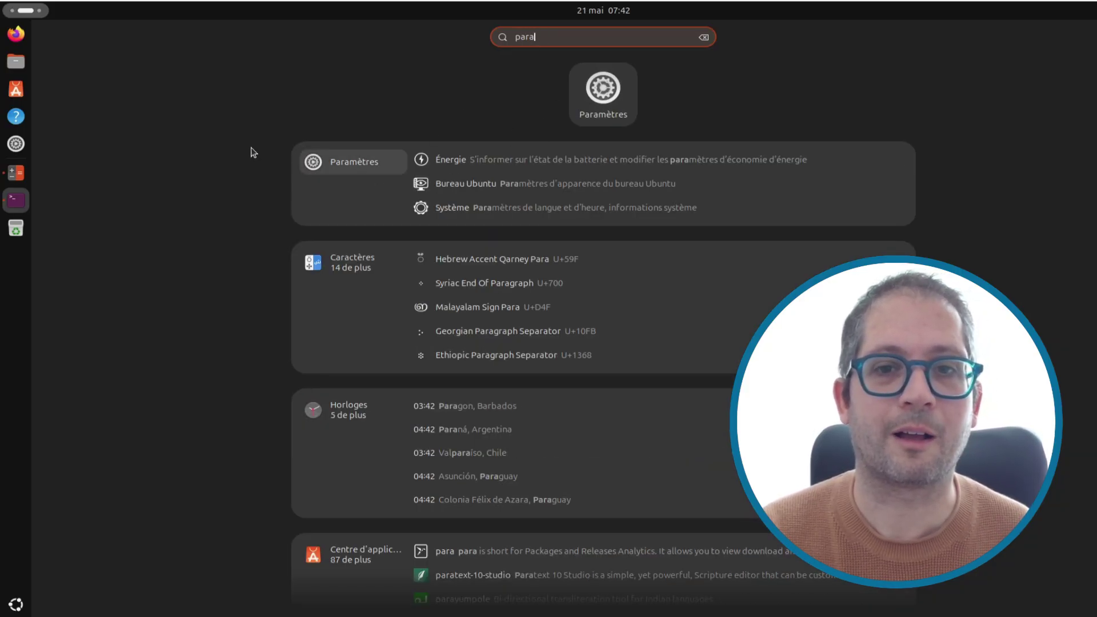
Step: In the application grid, group Calculatrice with the puzzle-piece app beside it into a folder and open that folder
left_click(16, 605)
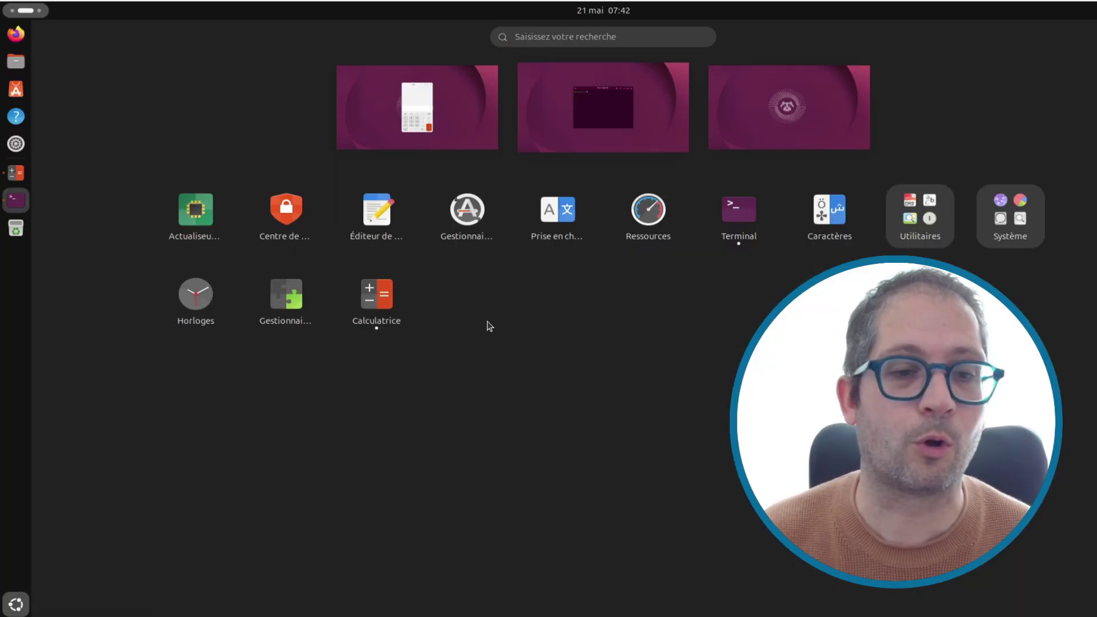
left_click_drag(373, 307, 281, 298)
left_click(307, 310)
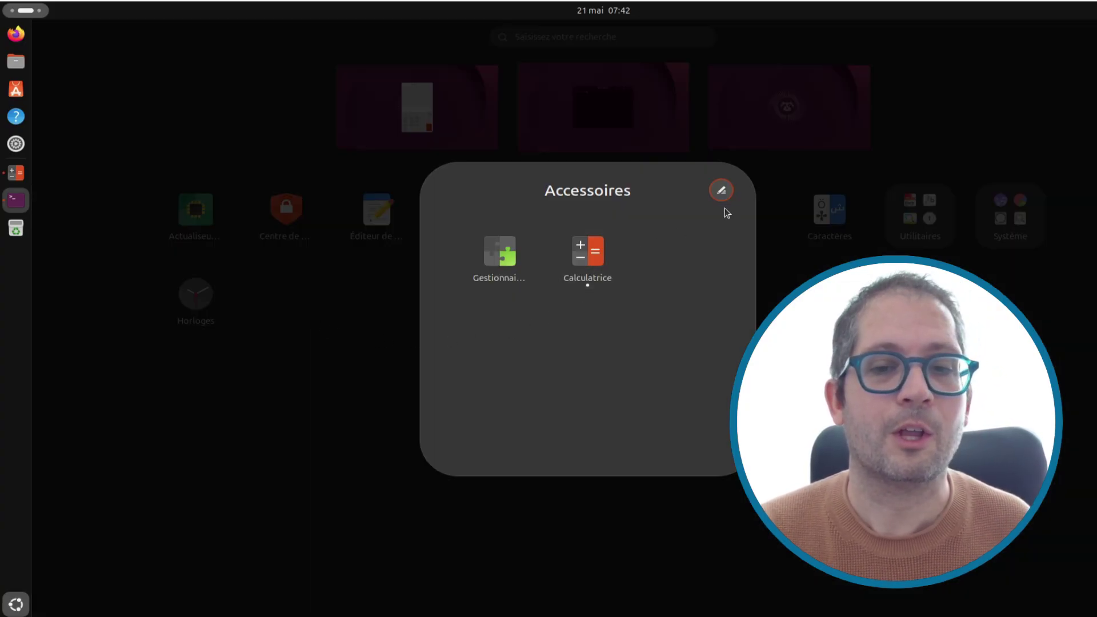
Step: Take Calculatrice out of the Accessoires folder, and close the calculator window in its workspace
key("Escape")
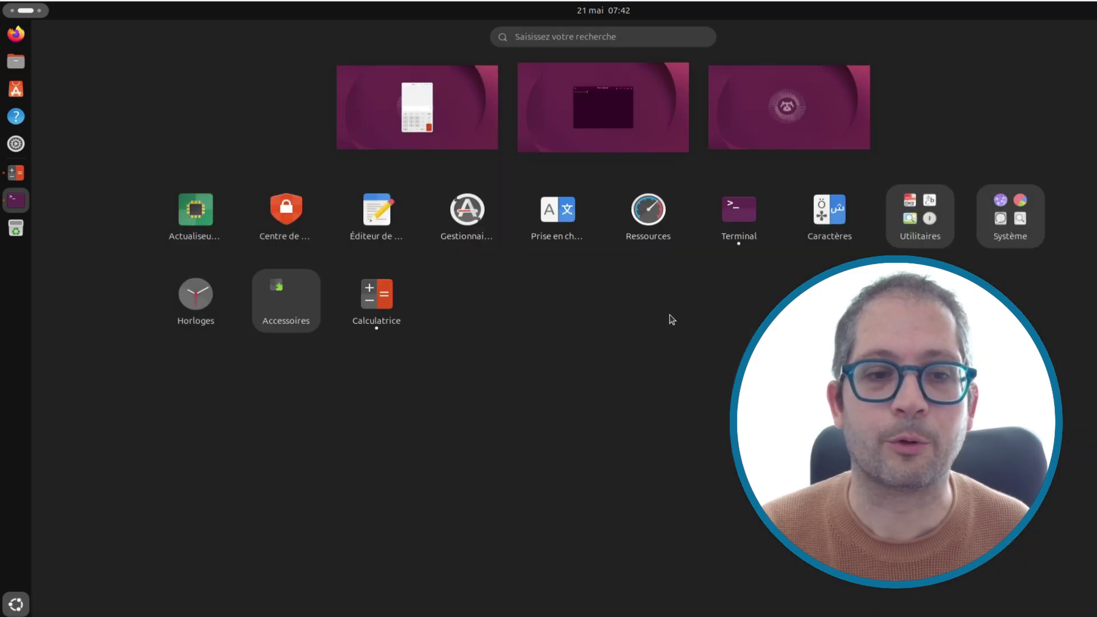
left_click(461, 111)
left_click(698, 157)
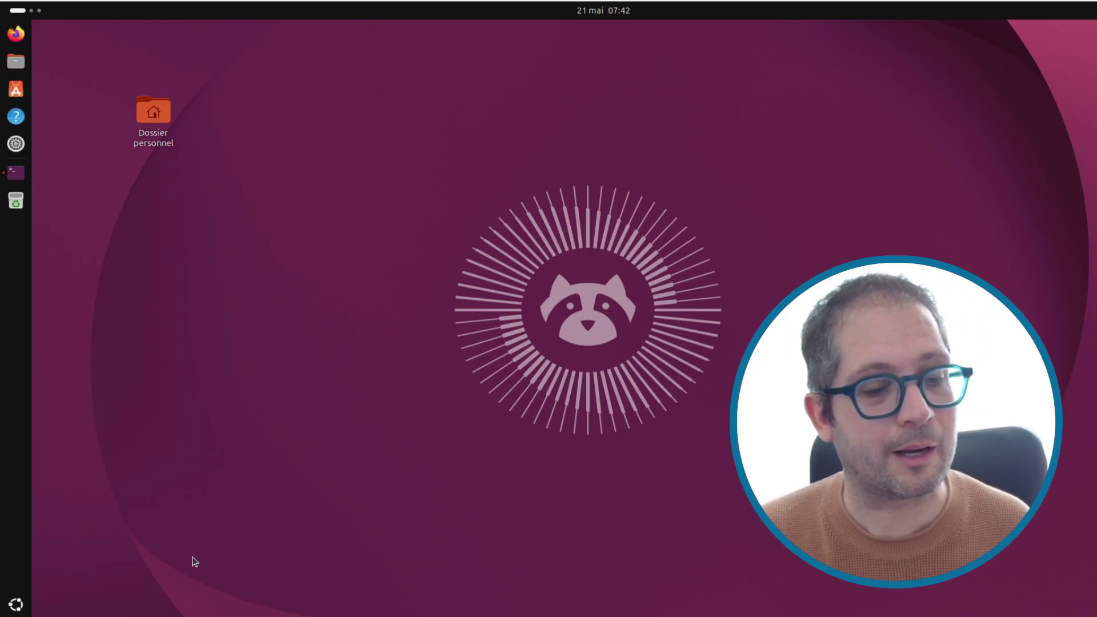
Step: Pin Calculatrice to the dock from the application grid and unpin it again
left_click(19, 604)
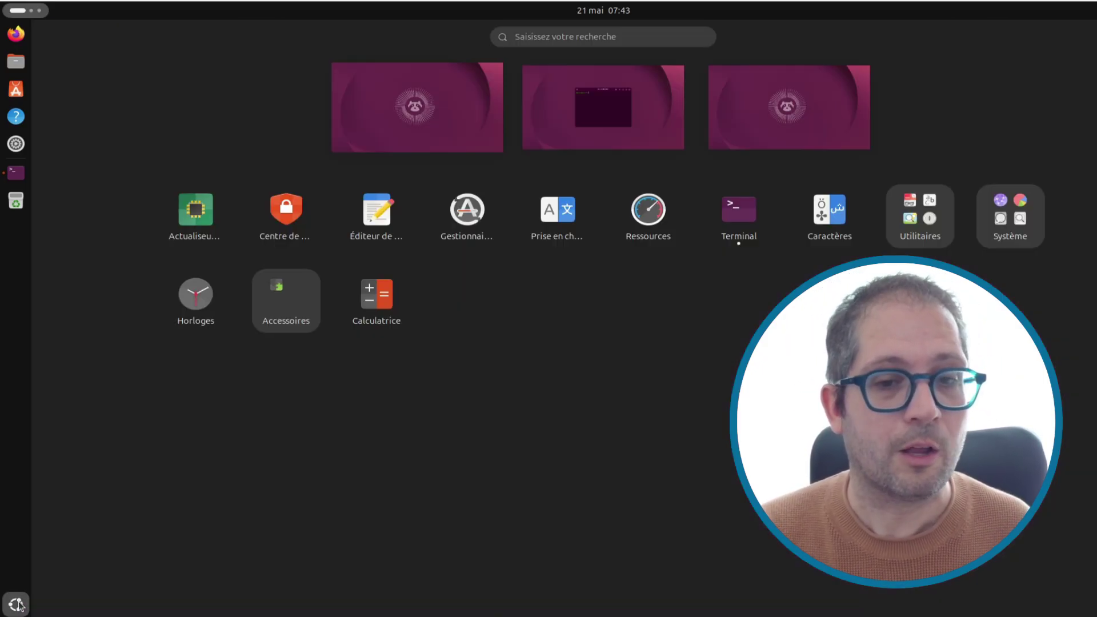
right_click(380, 296)
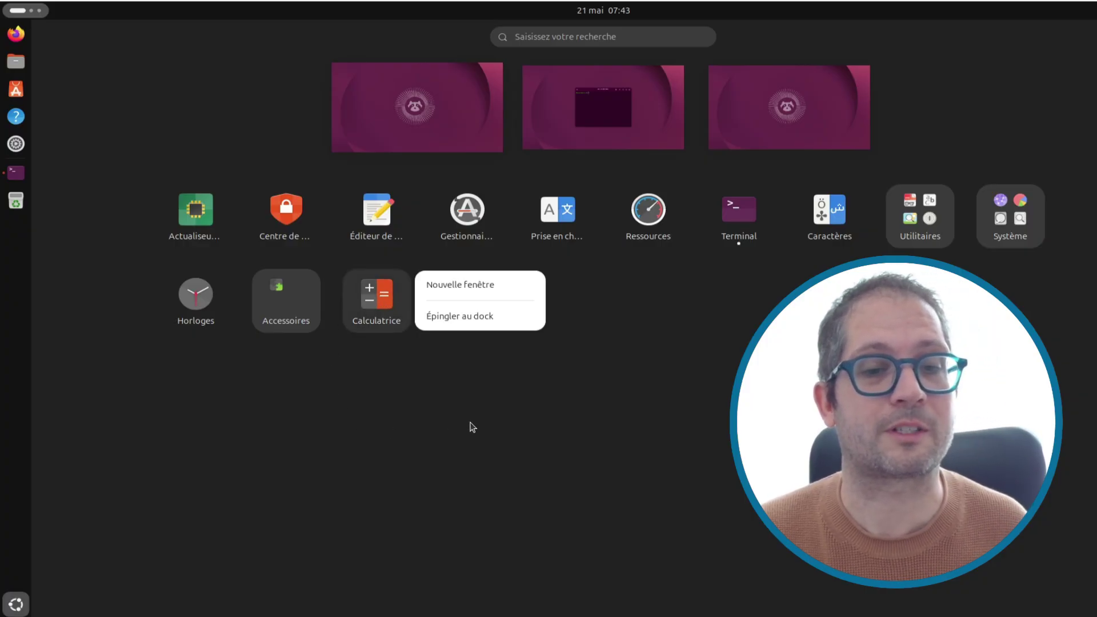
left_click(464, 316)
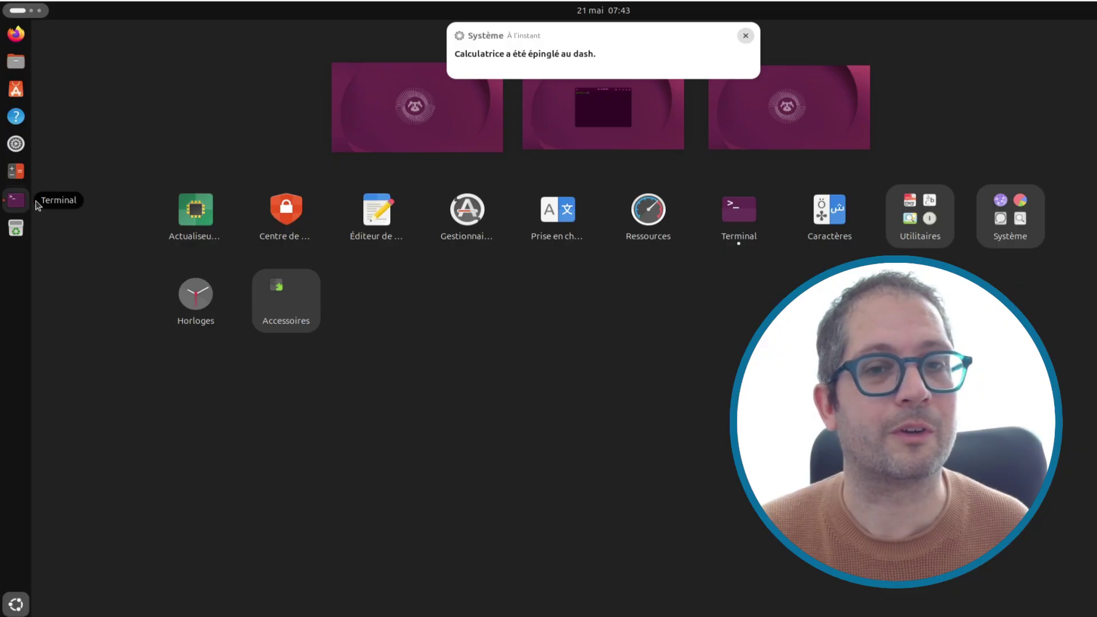
right_click(17, 178)
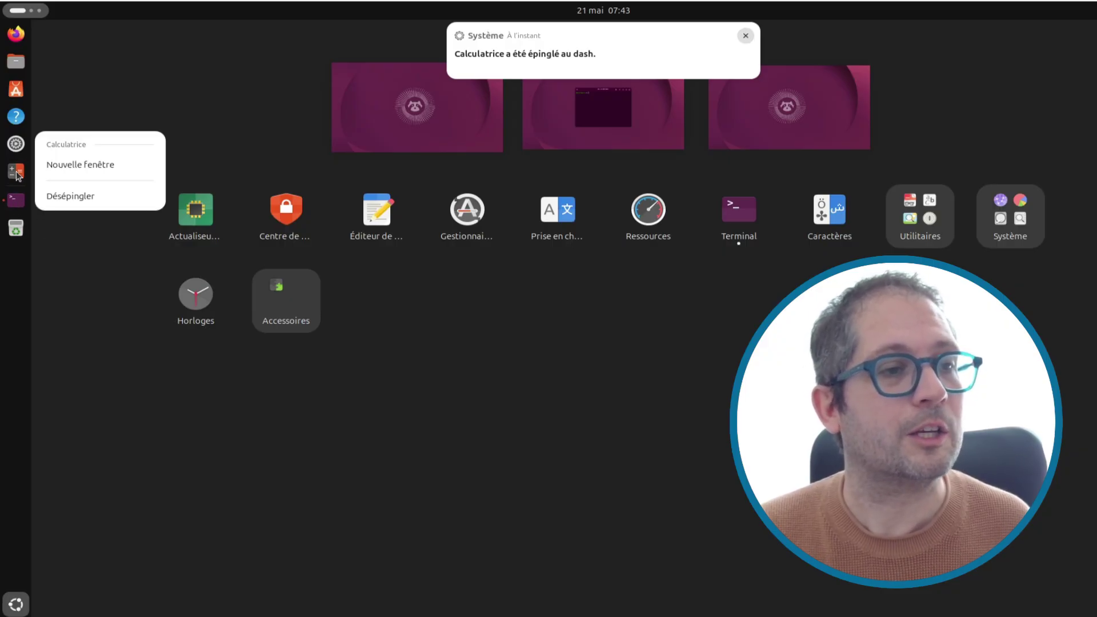
left_click(92, 197)
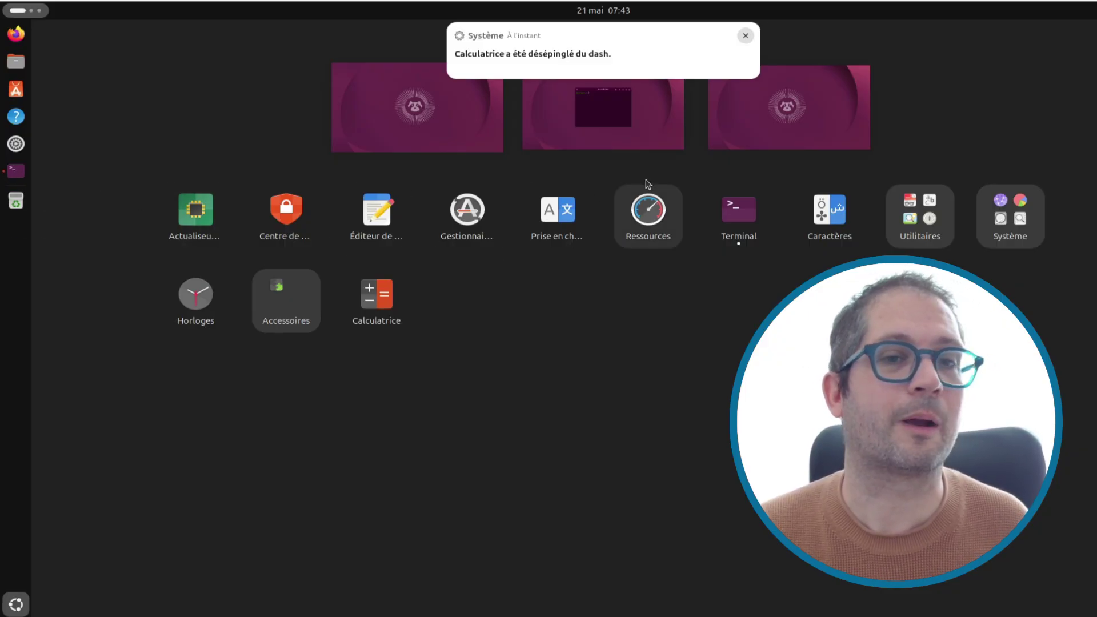
left_click(627, 147)
left_click(788, 193)
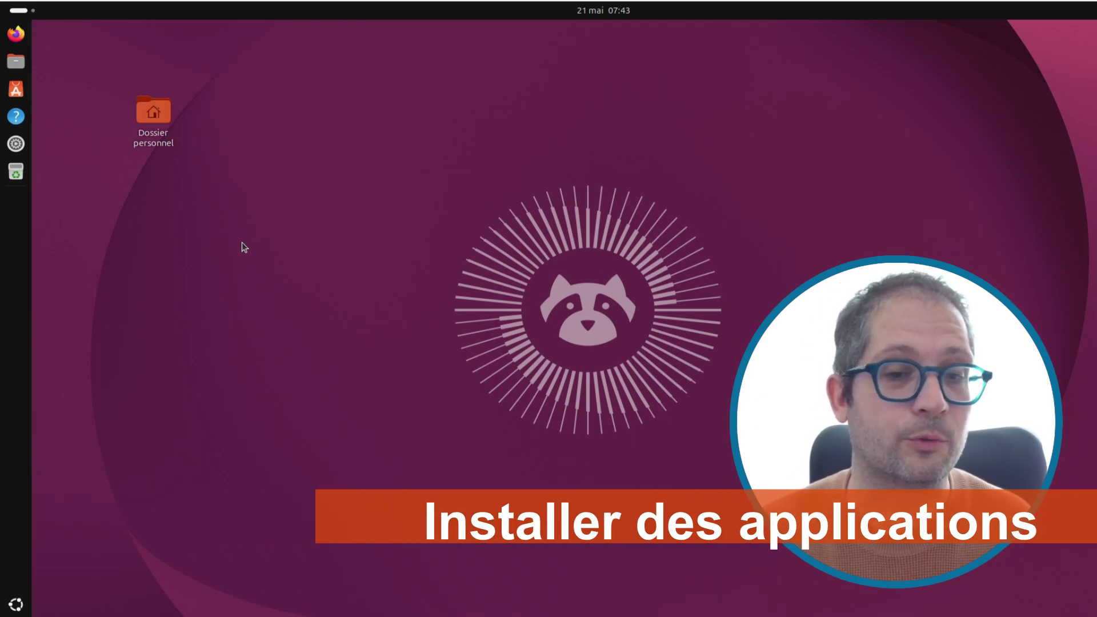
Step: Open Firefox and search Google for "libre office"
left_click(16, 33)
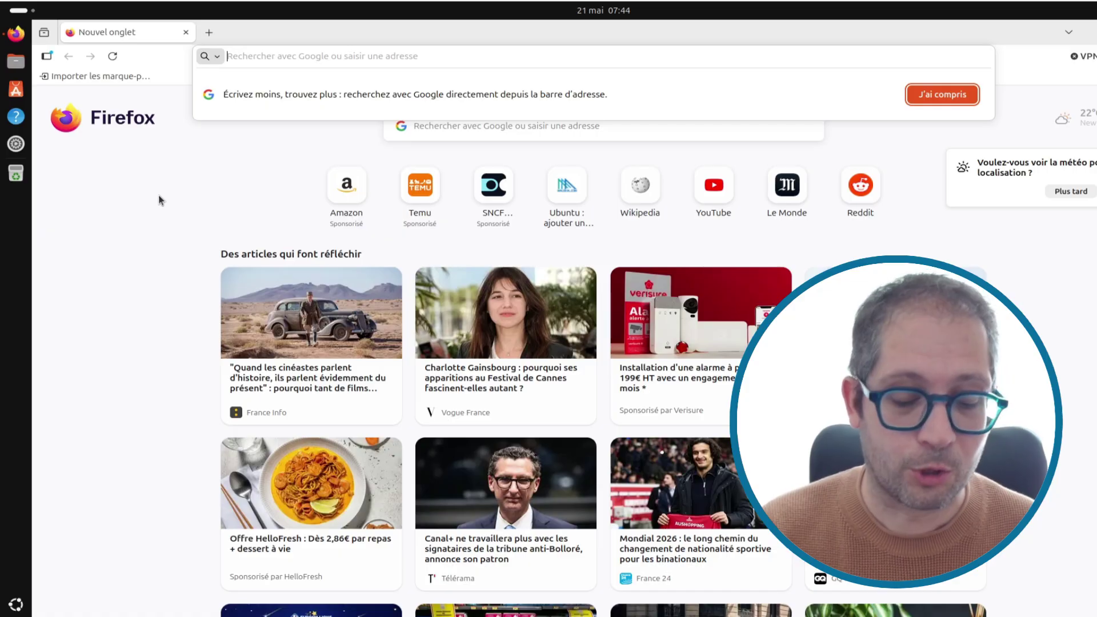
type("libre office")
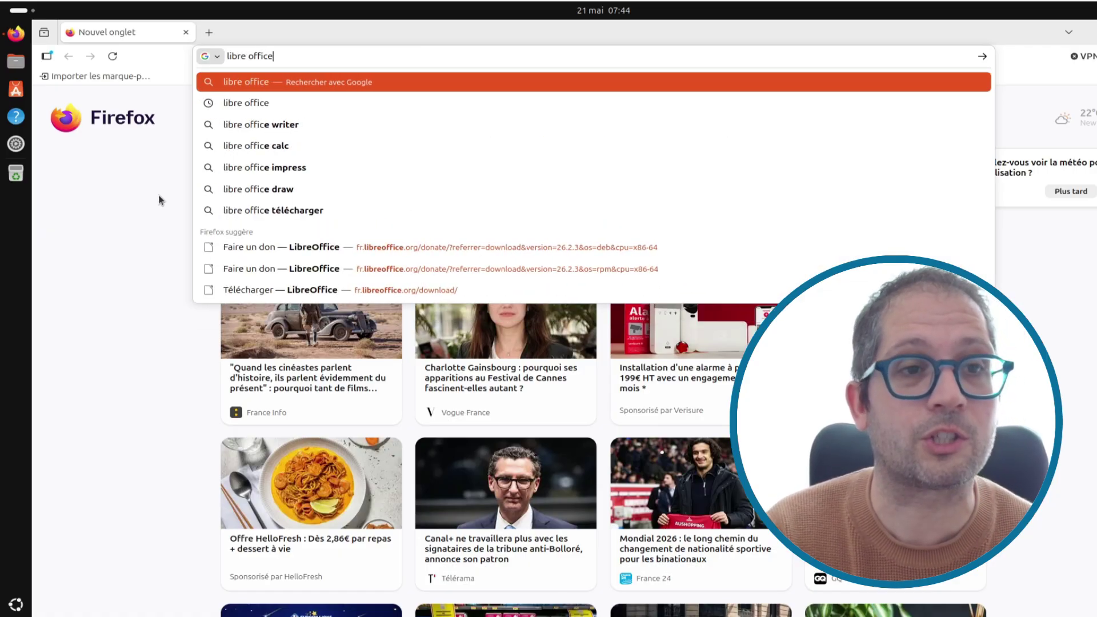
key("Return")
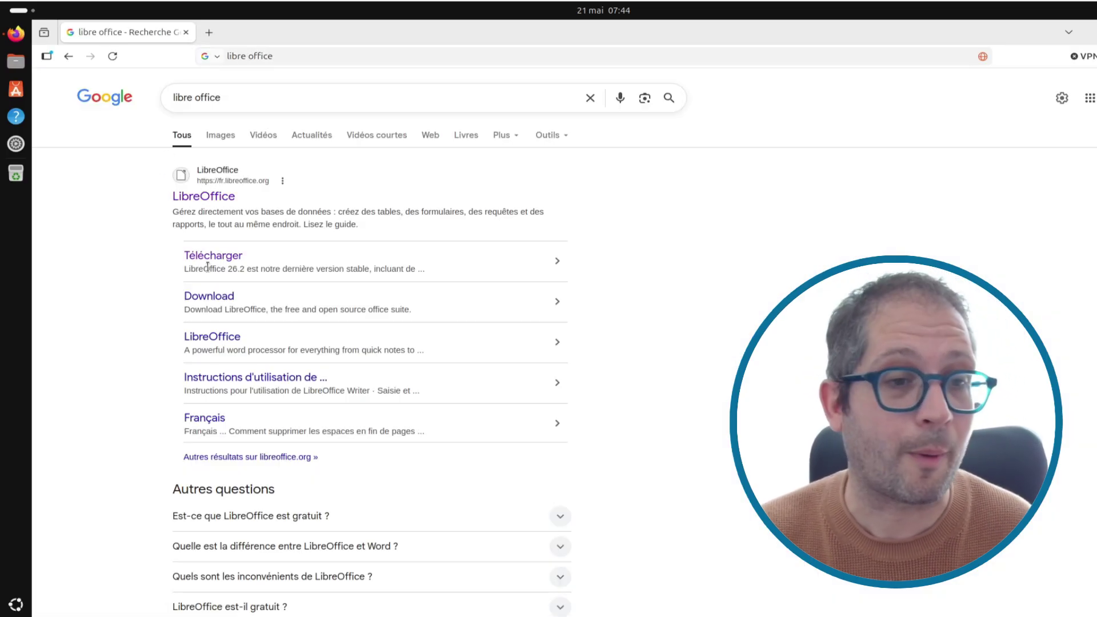
Step: Open the download page of the official LibreOffice website, look over the download options and close the browser
left_click(210, 196)
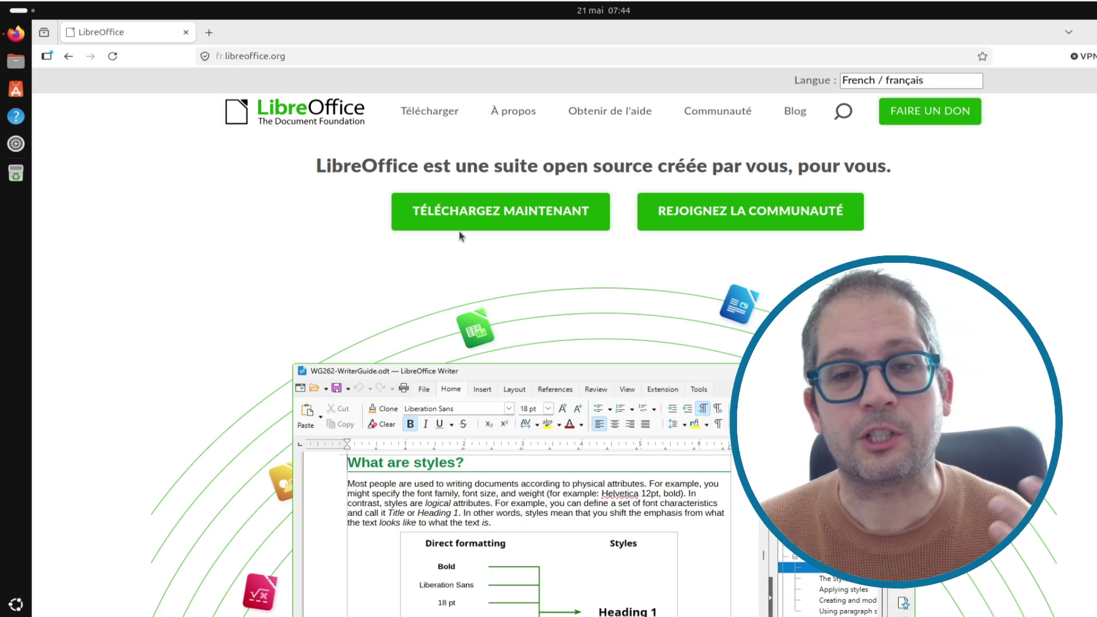
left_click(457, 220)
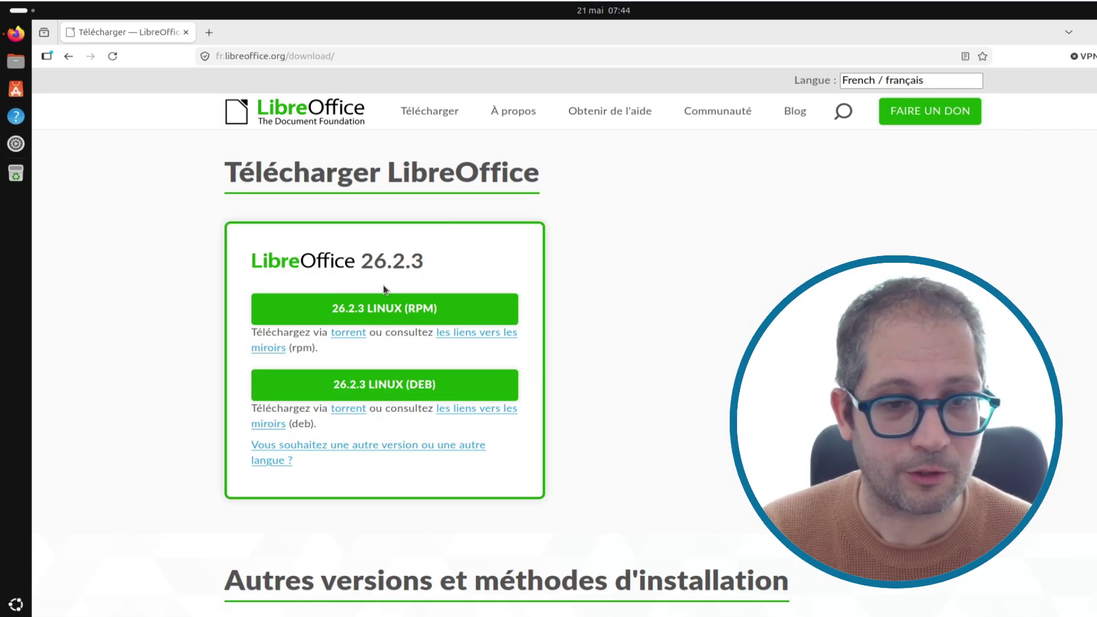
scroll(194, 365, "down", 5)
scroll(195, 362, "up", 5)
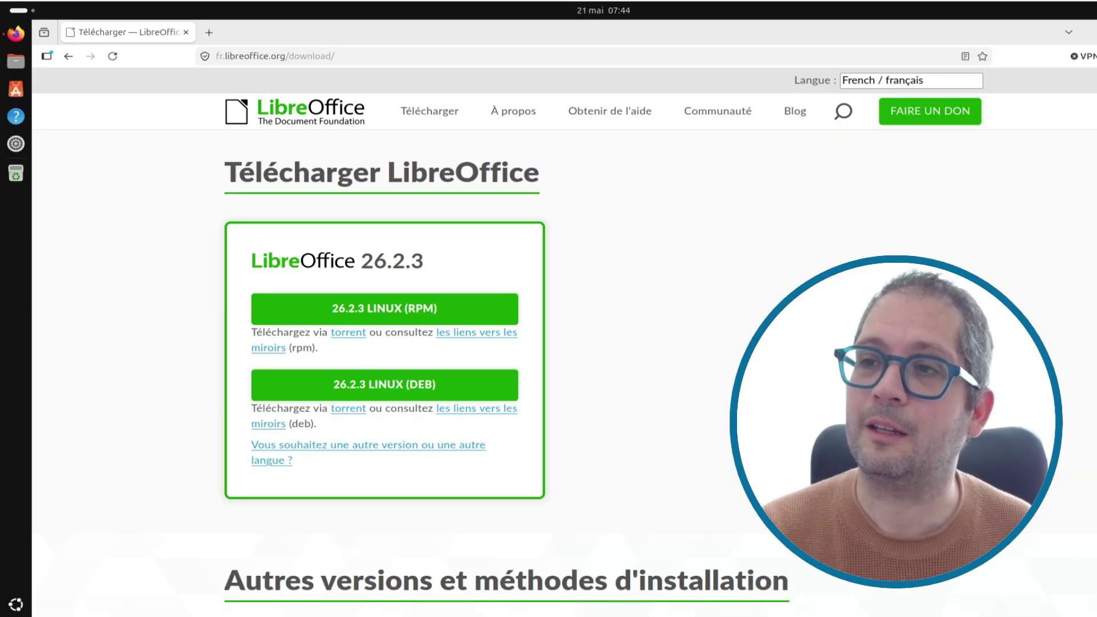
left_click(1096, 32)
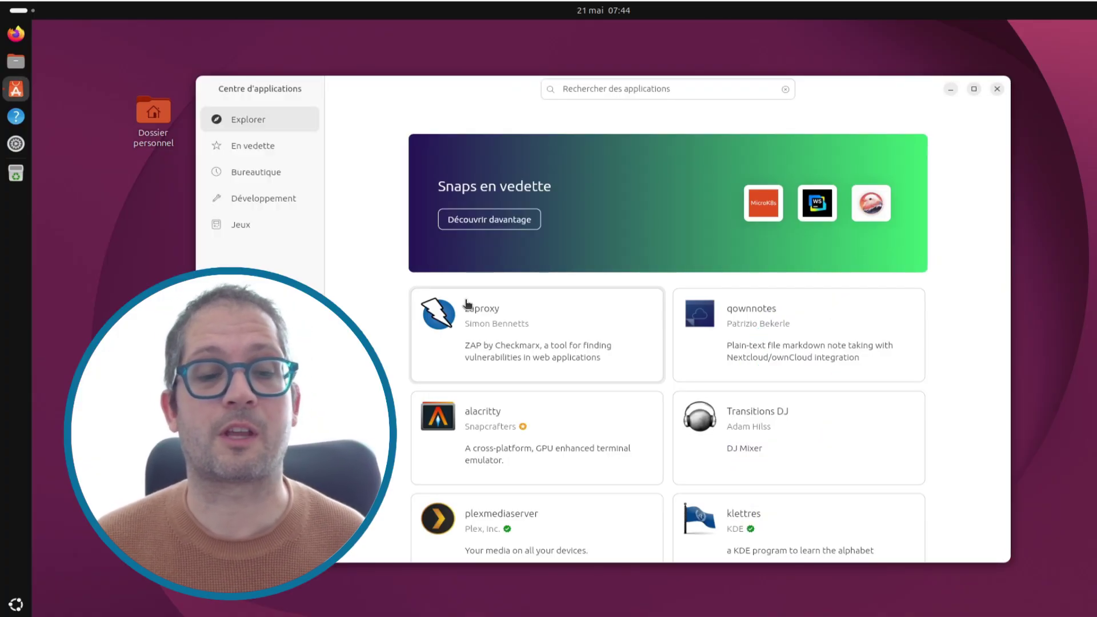
Step: Search Centre d'applications for "pdf" and show all matching applications
left_click(586, 91)
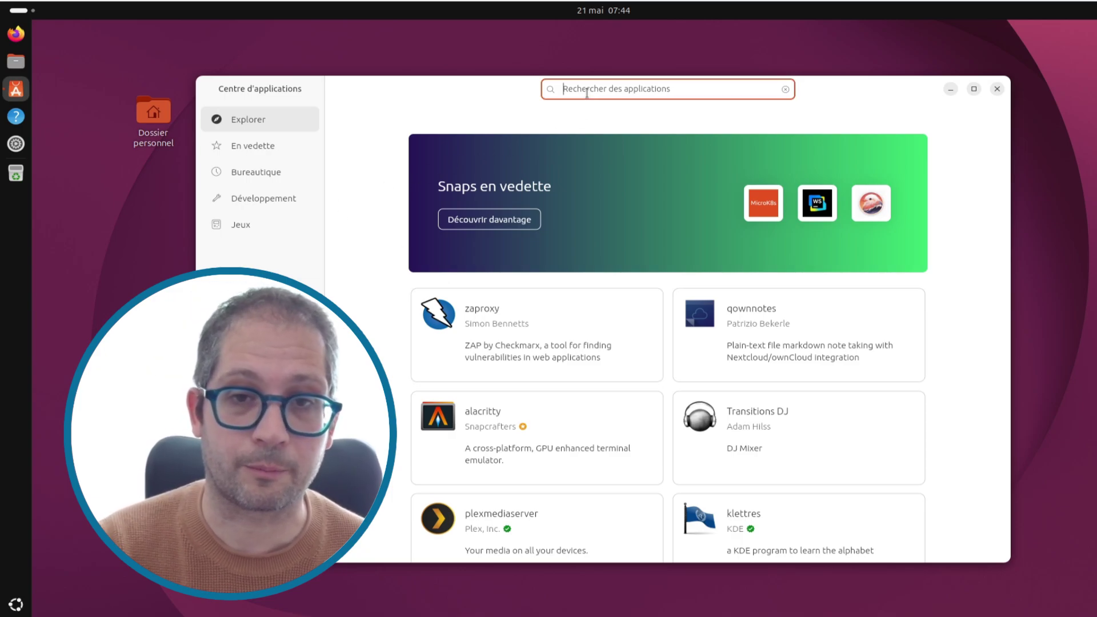
type("pdf")
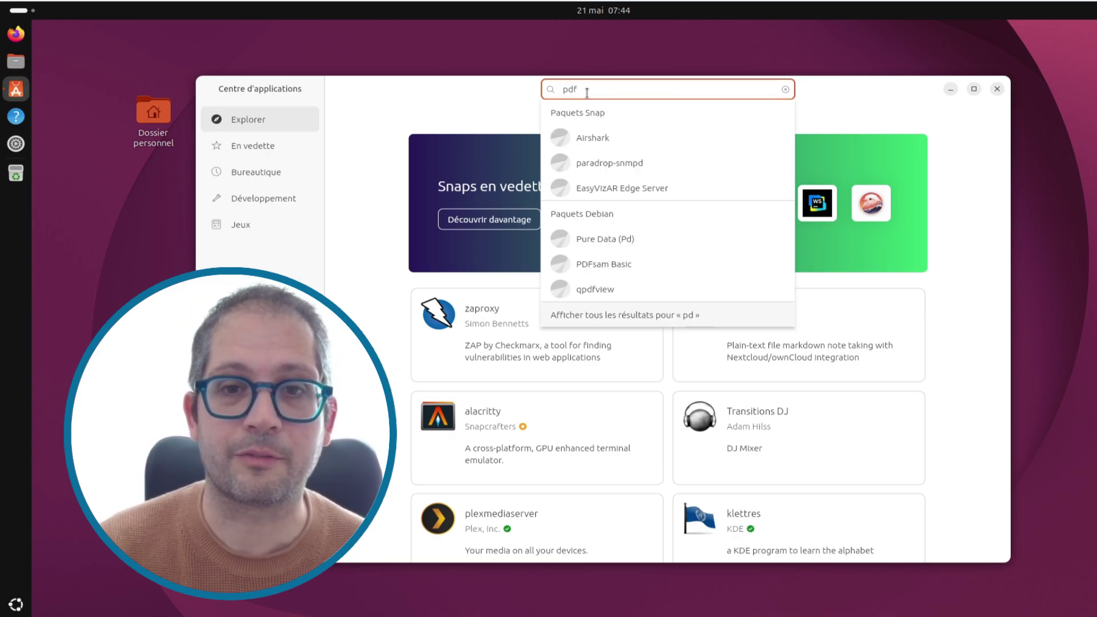
key("Return")
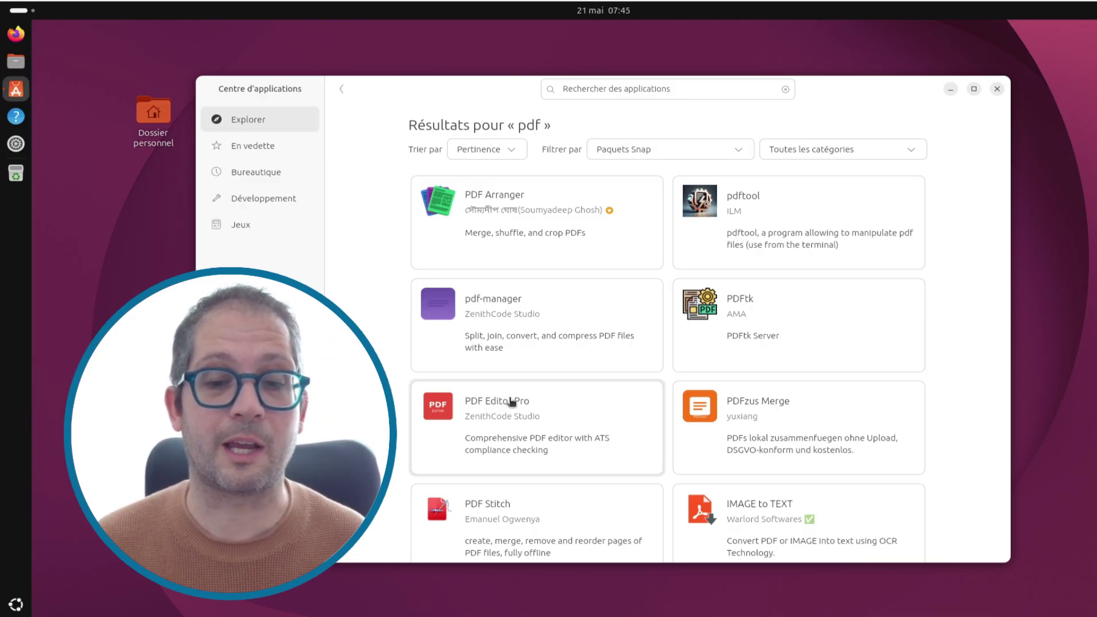
Step: Search for "libreoffice" and open the page of the libreoffice Snap package
left_click(589, 91)
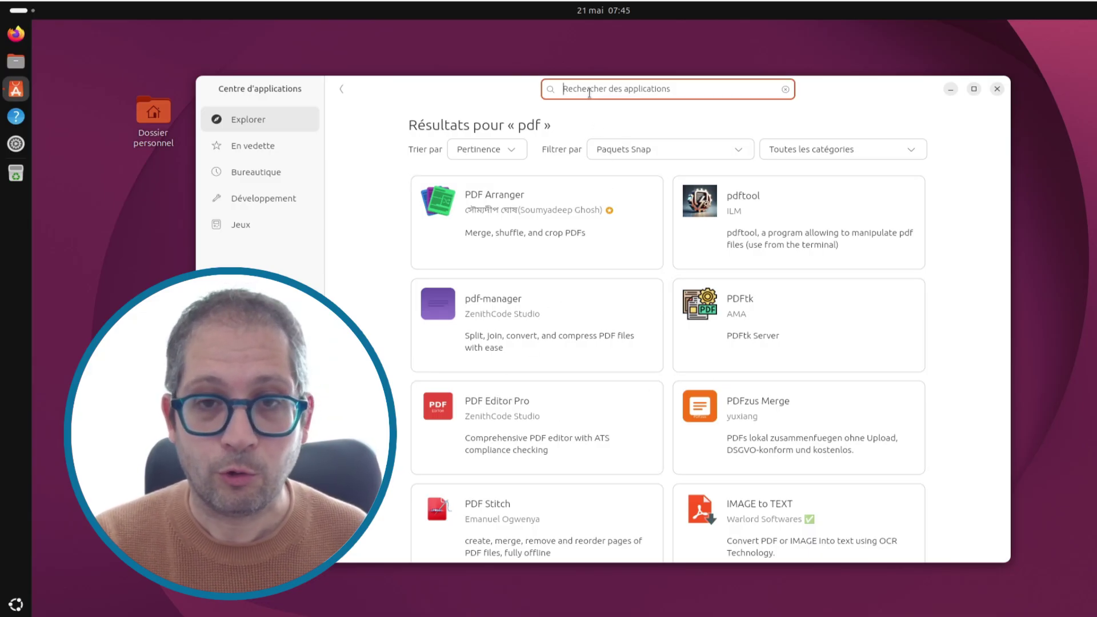
type("li")
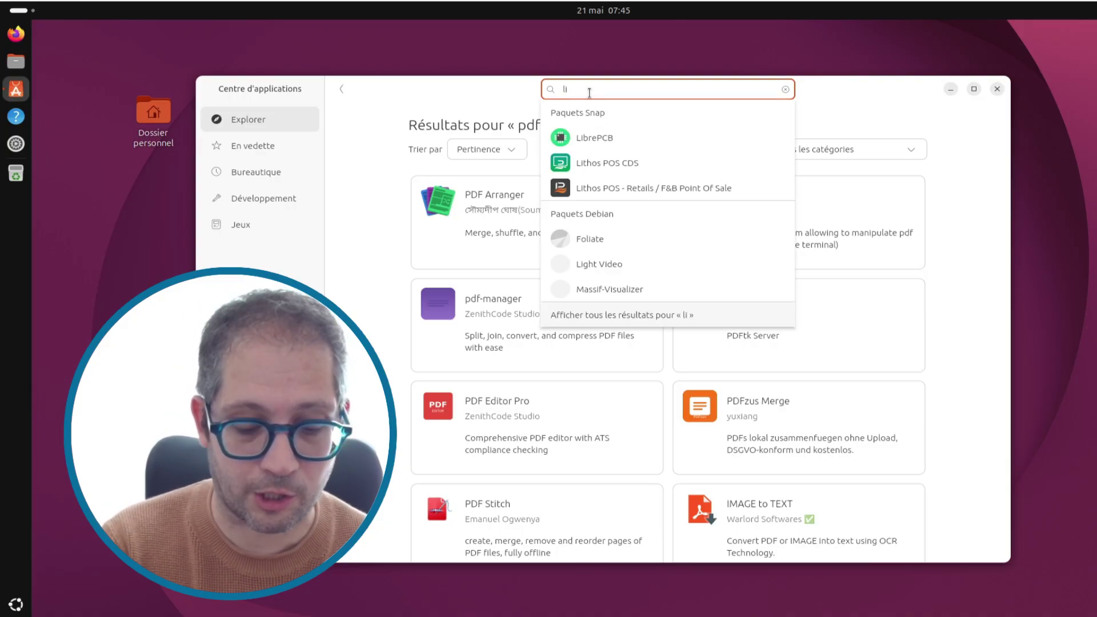
type("breoffice")
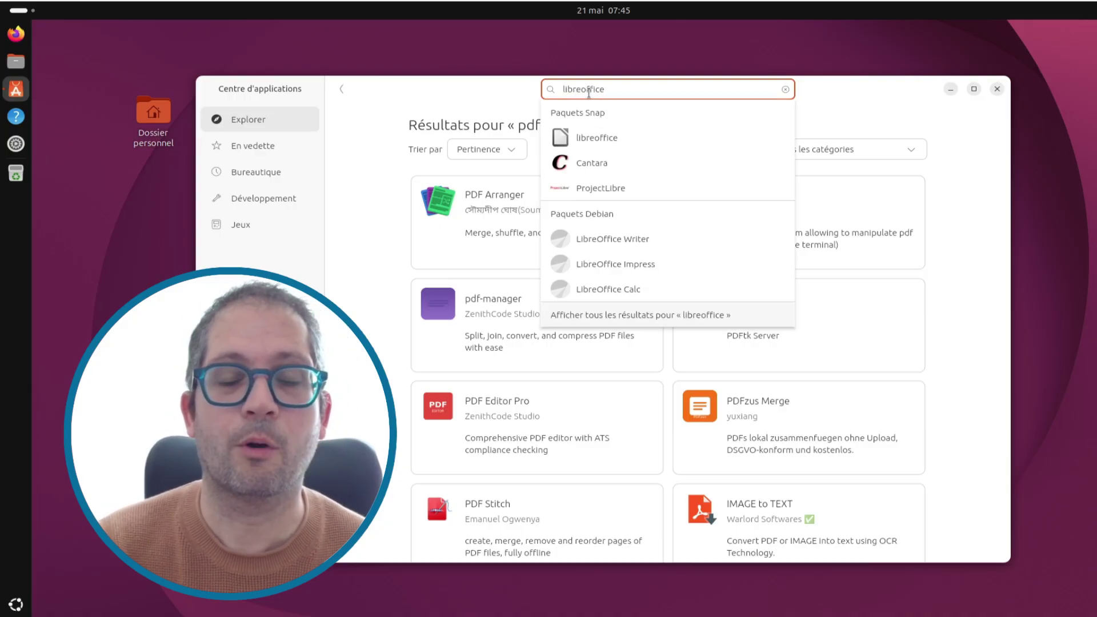
left_click(594, 139)
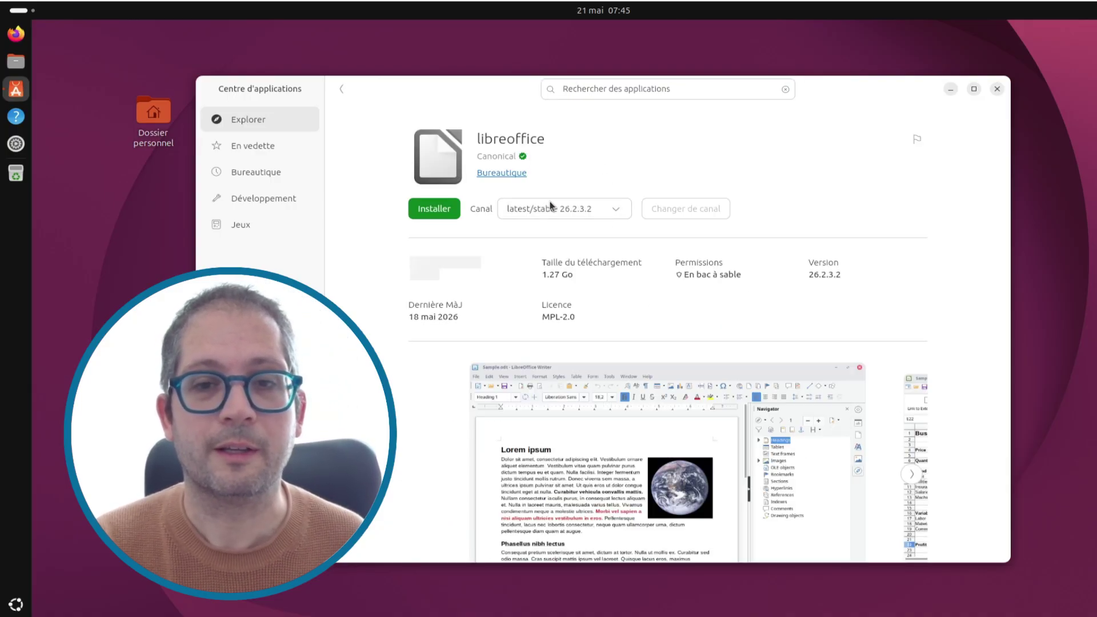
Step: Install libreoffice, authenticating with the account password, and close Centre d'applications
left_click(437, 212)
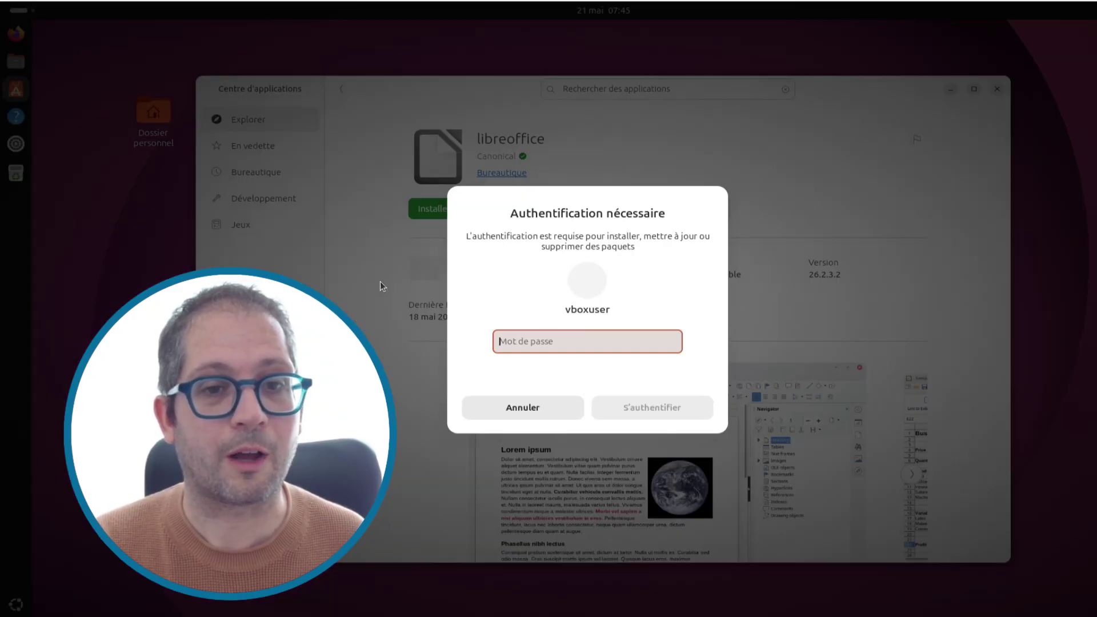
type("•••••")
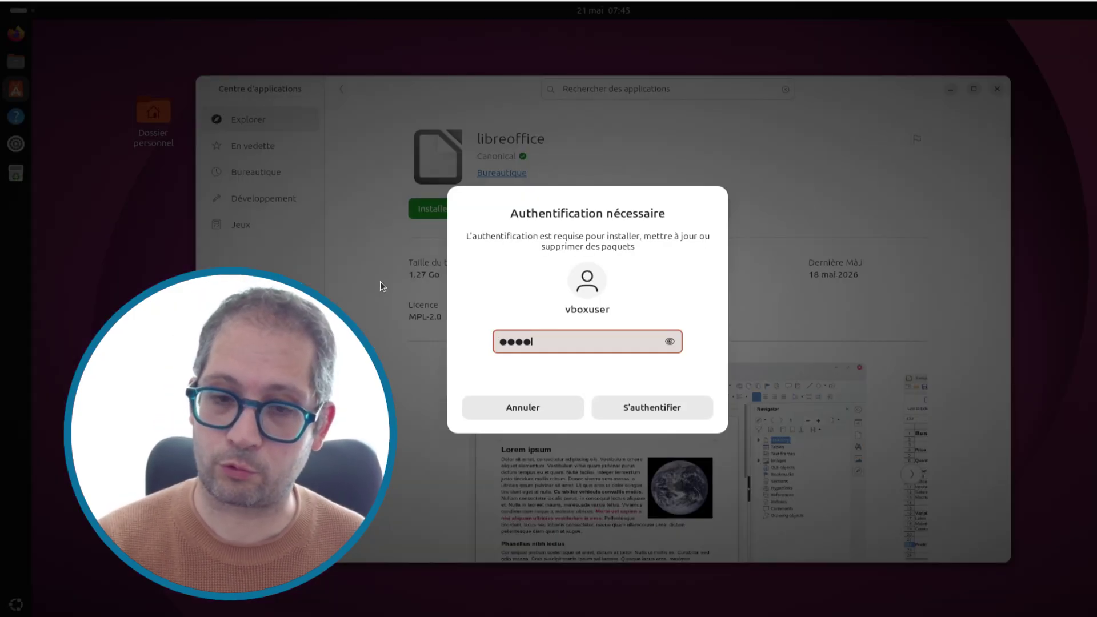
key("Return")
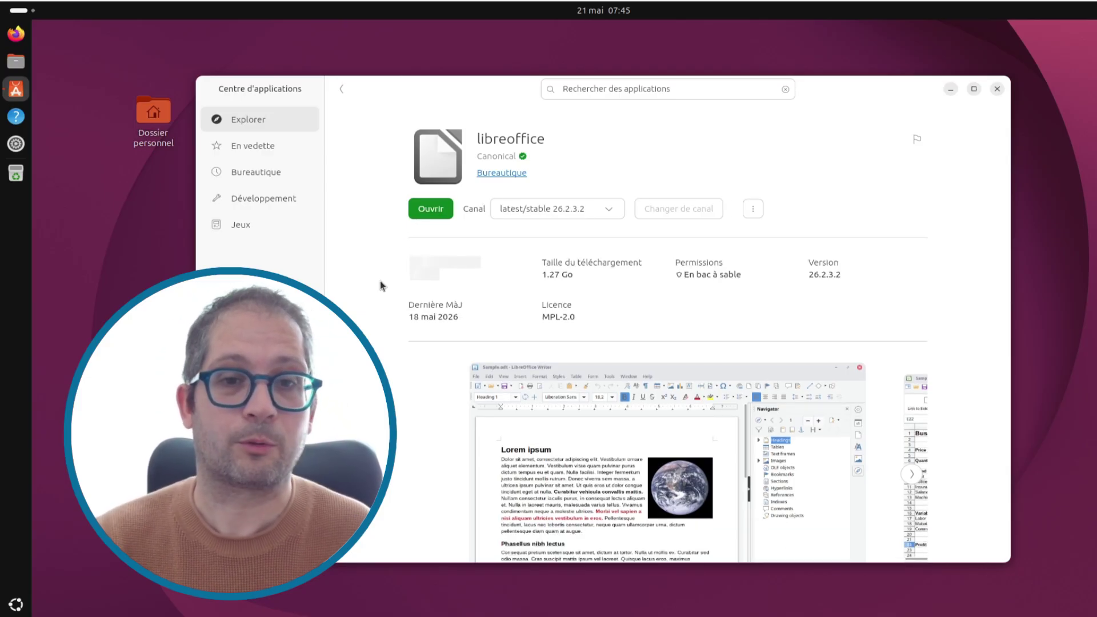
left_click(996, 89)
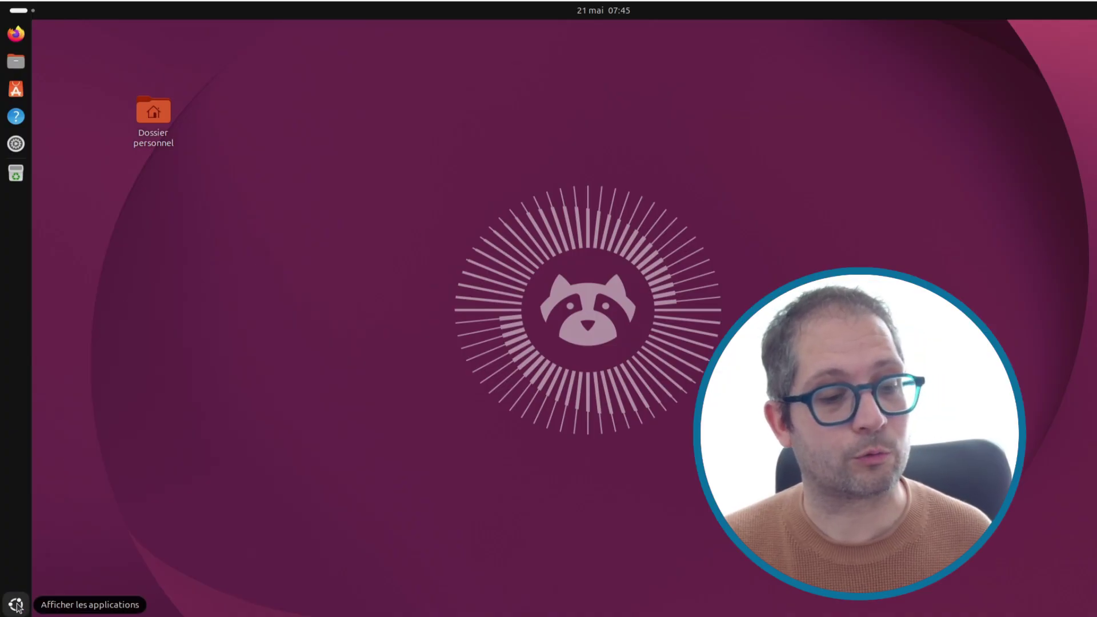
Step: Open the application grid and look at the apps inside the Bureautique folder
left_click(16, 604)
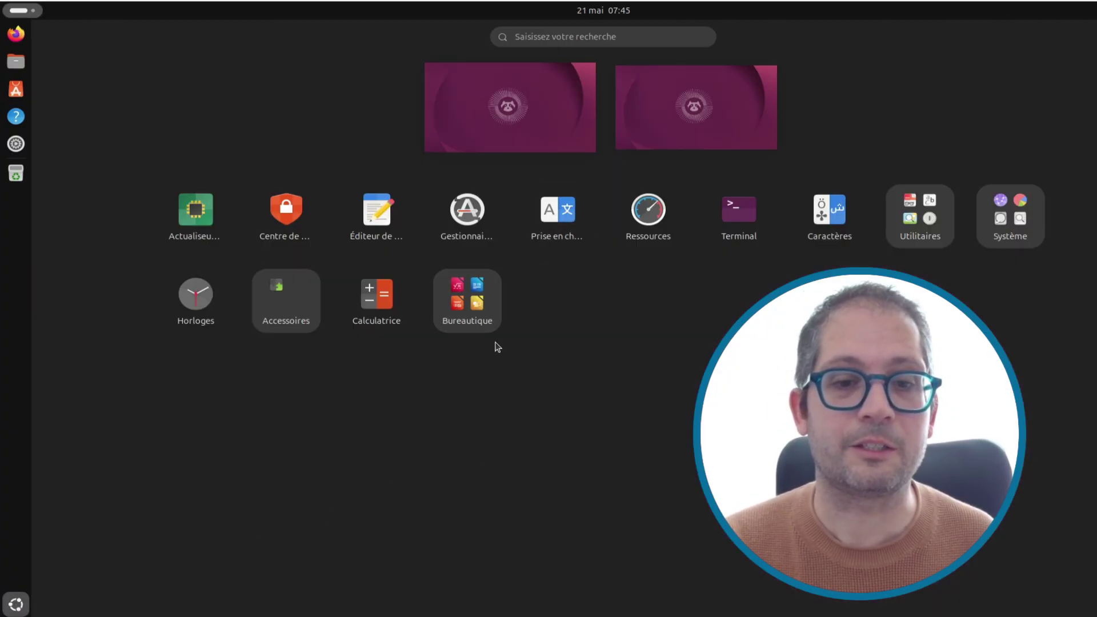
left_click(479, 323)
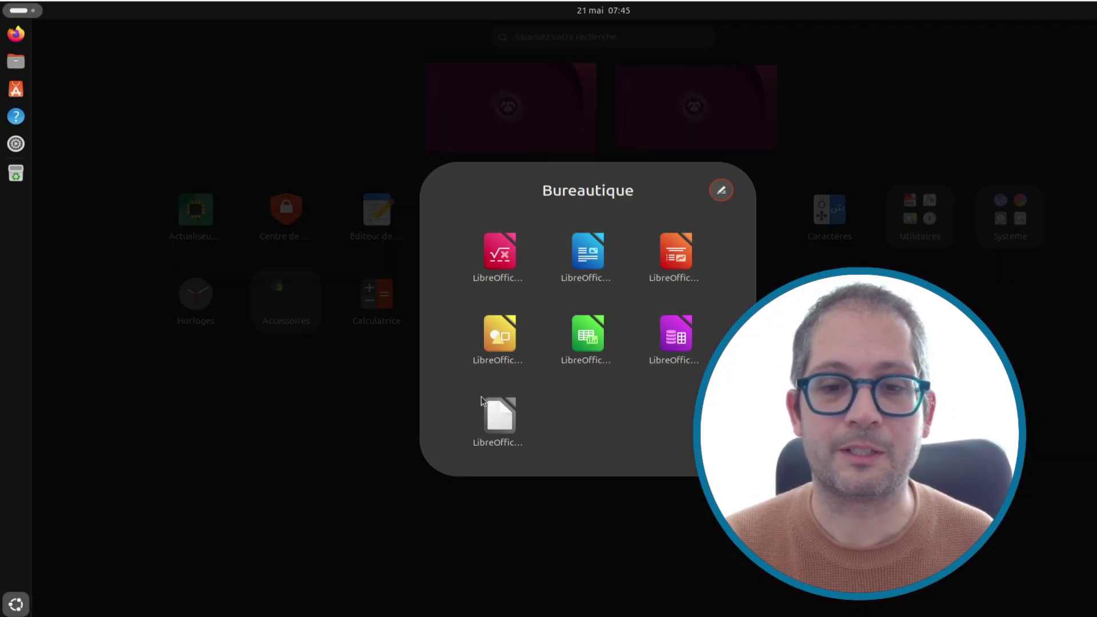
left_click(800, 388)
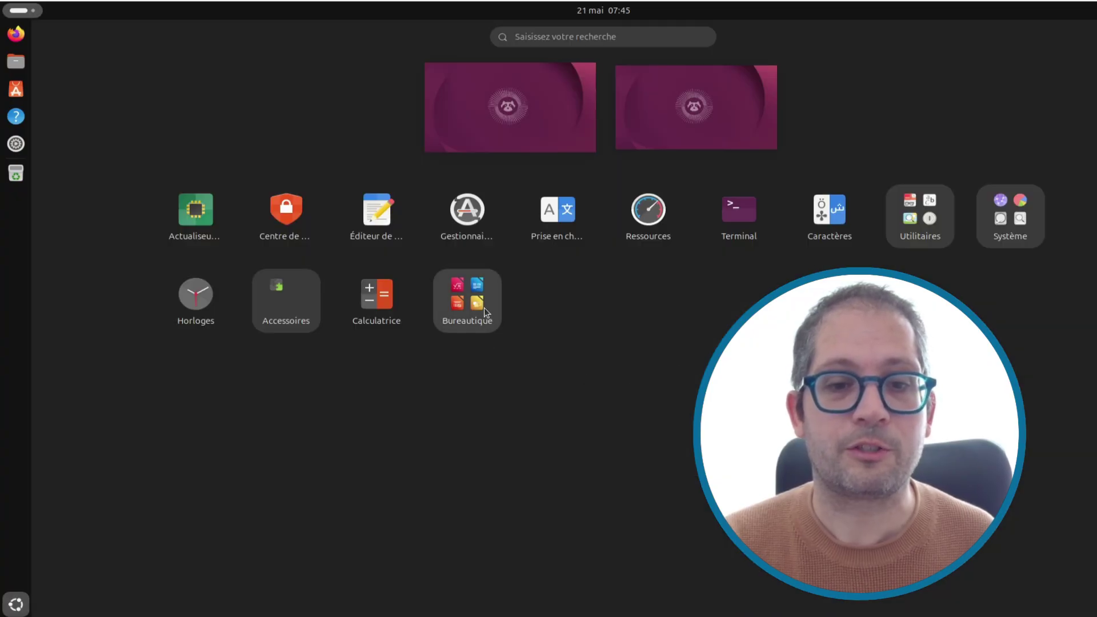
Step: Move LibreOffice Base, Writer and Calc out of the Bureautique folder into the application grid
left_click(485, 309)
left_click_drag(678, 336, 805, 371)
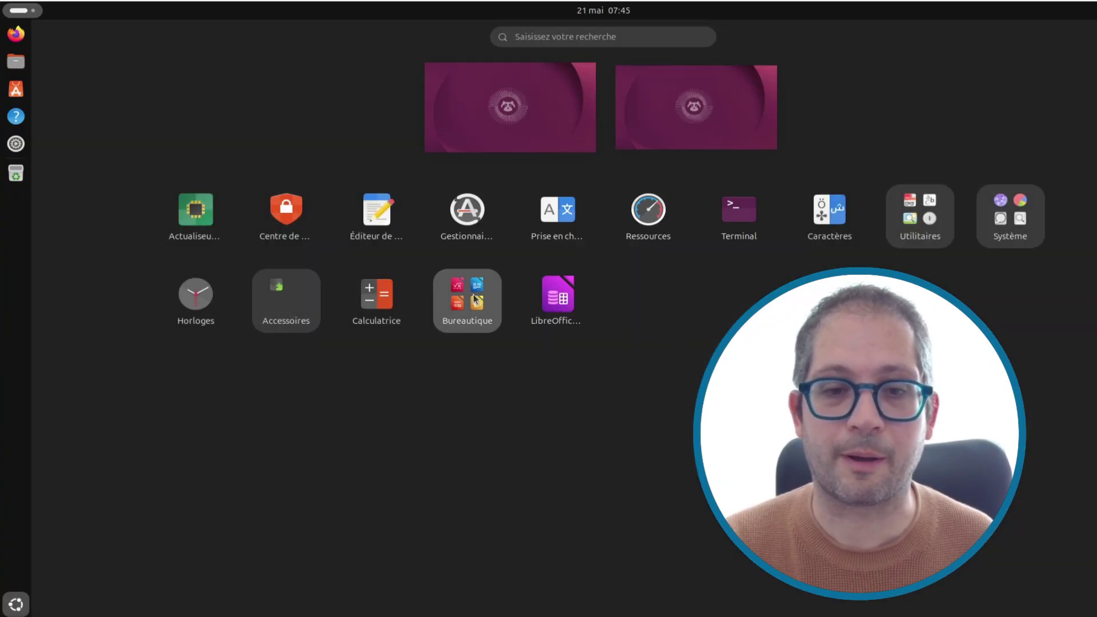
left_click(467, 300)
left_click_drag(591, 251, 742, 320)
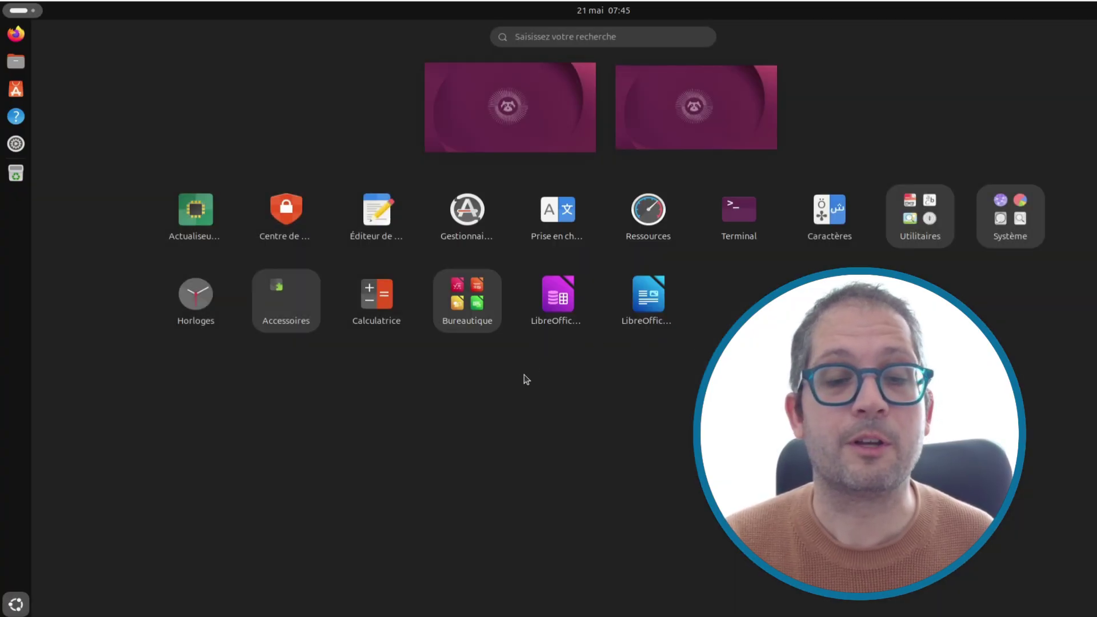
left_click(467, 302)
left_click_drag(499, 335, 799, 348)
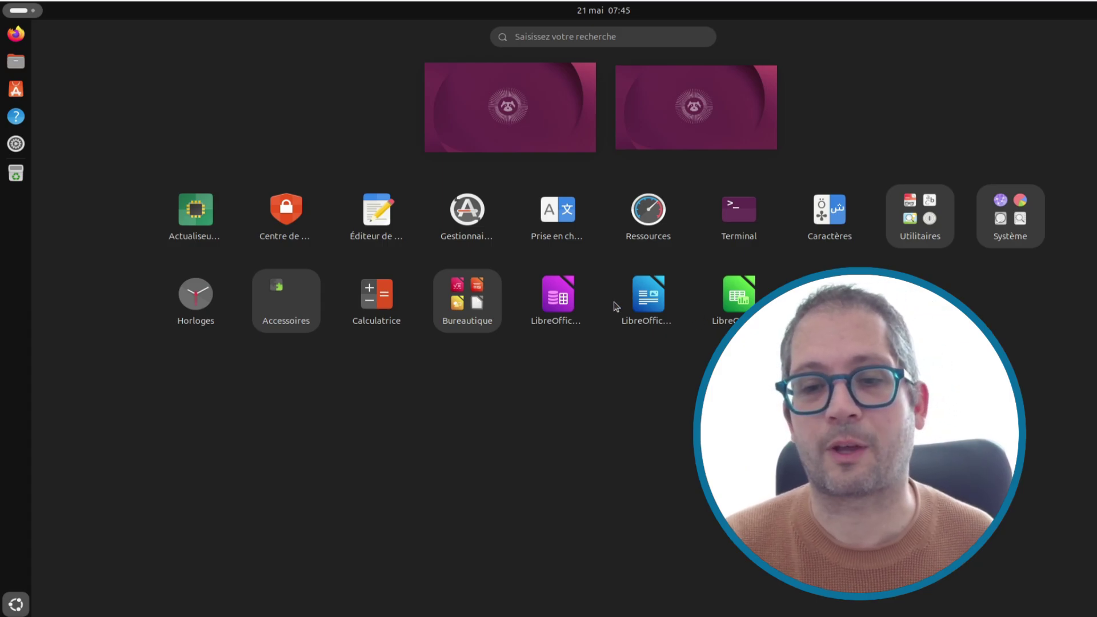
Step: Put LibreOffice Writer, Calc and Base back into the Bureautique folder and open the folder
left_click_drag(648, 297, 460, 305)
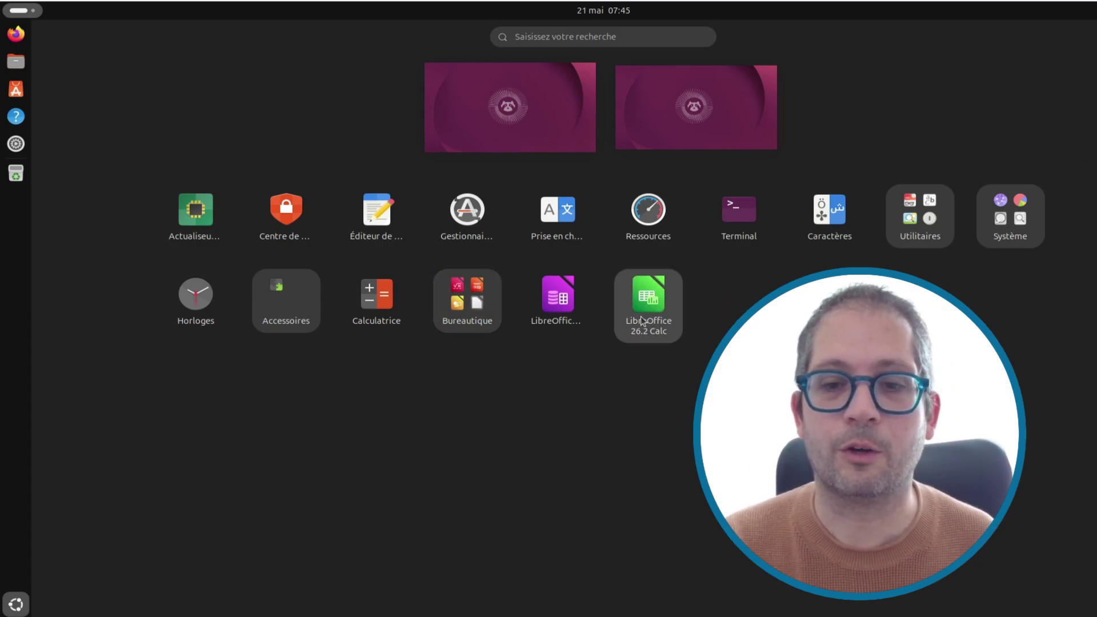
left_click_drag(648, 296, 479, 303)
left_click_drag(556, 297, 478, 303)
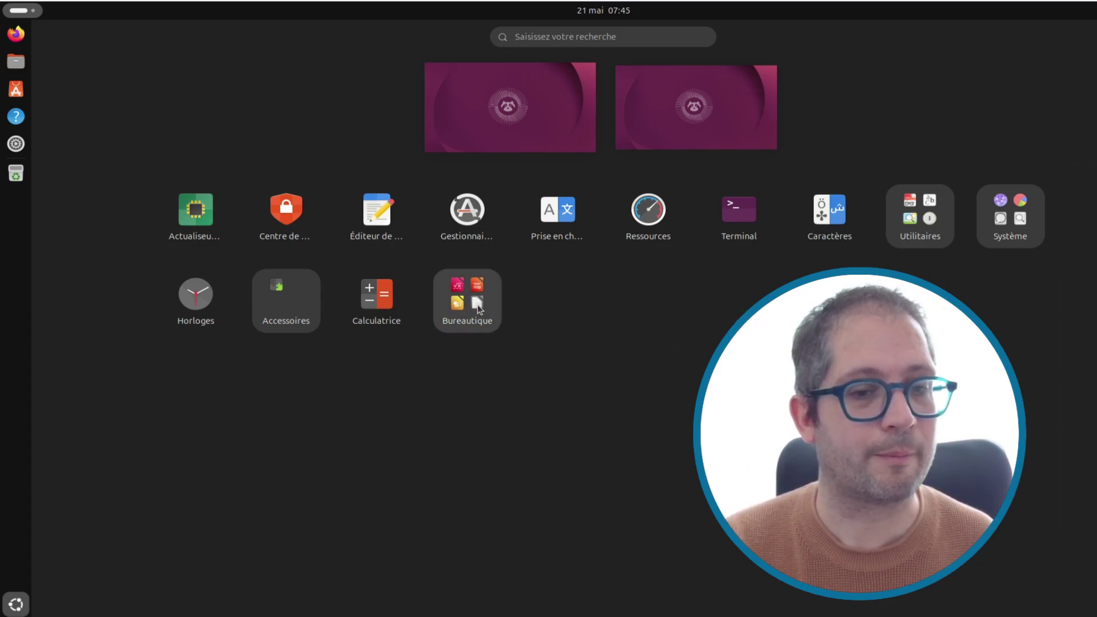
left_click(474, 302)
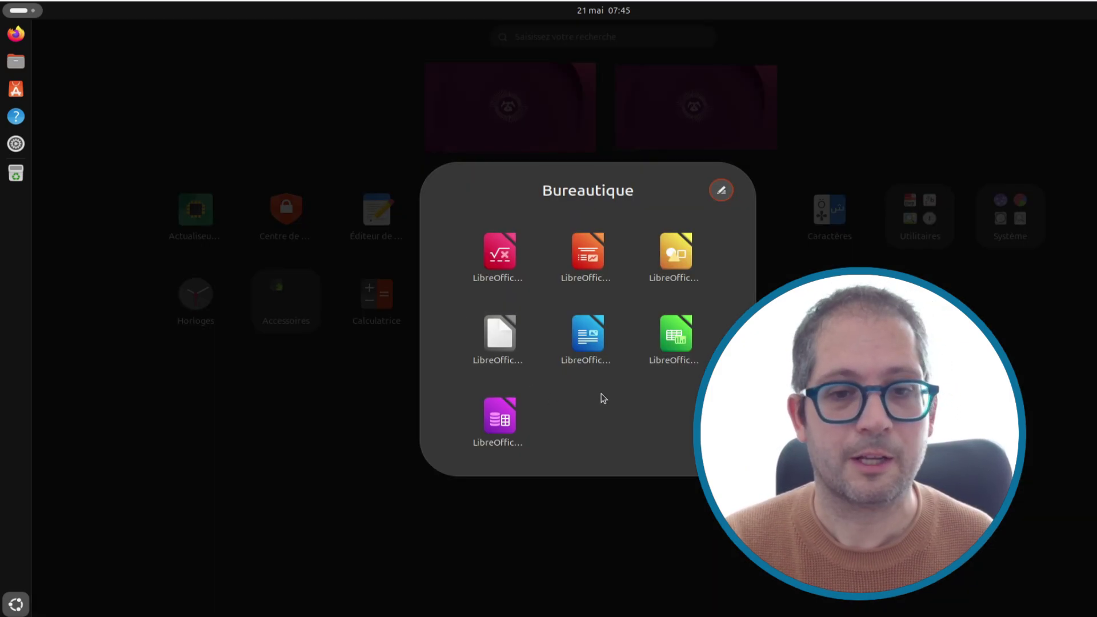
Step: Open LibreOffice Writer from the Bureautique folder and close its welcome dialog
left_click(585, 339)
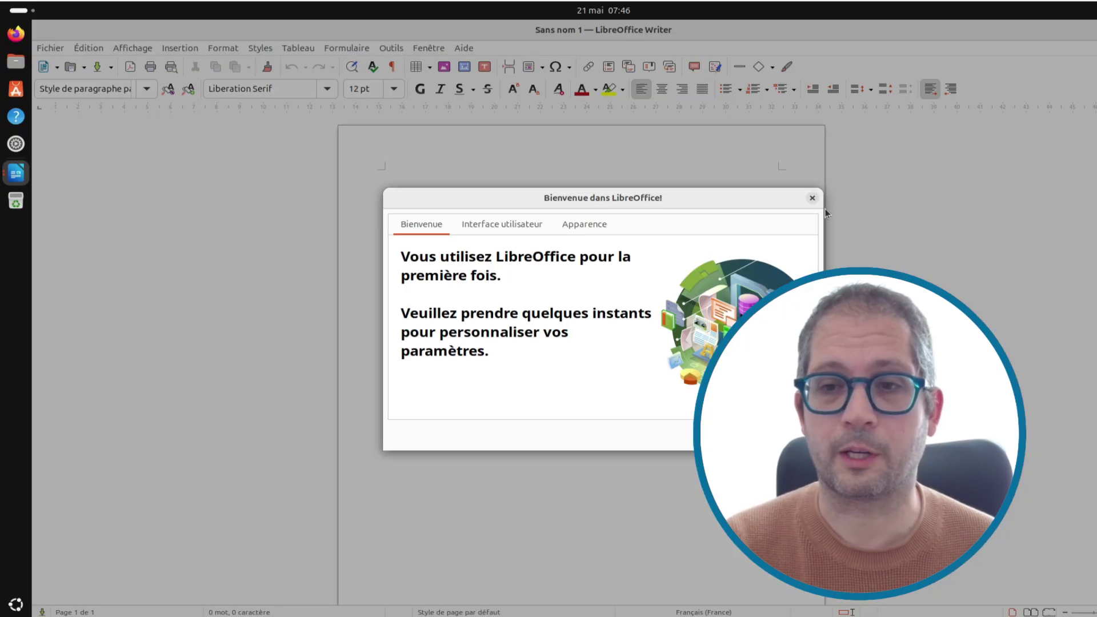
left_click(810, 196)
Step: Unpin LibreOffice Writer from the dock and pin it back
right_click(29, 181)
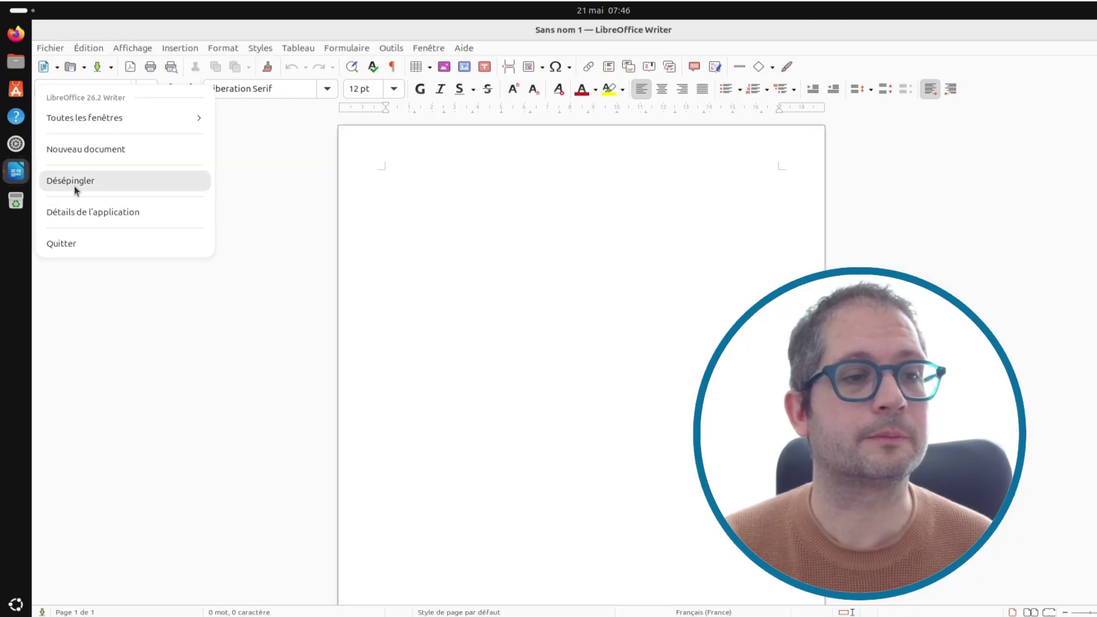
left_click(76, 182)
right_click(19, 180)
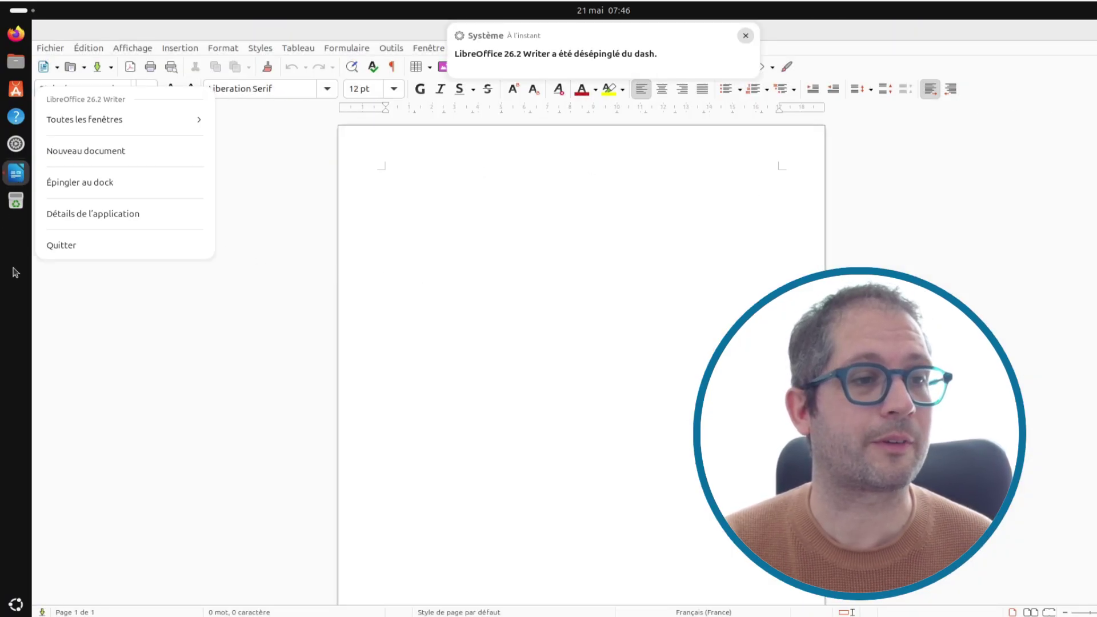
left_click(126, 179)
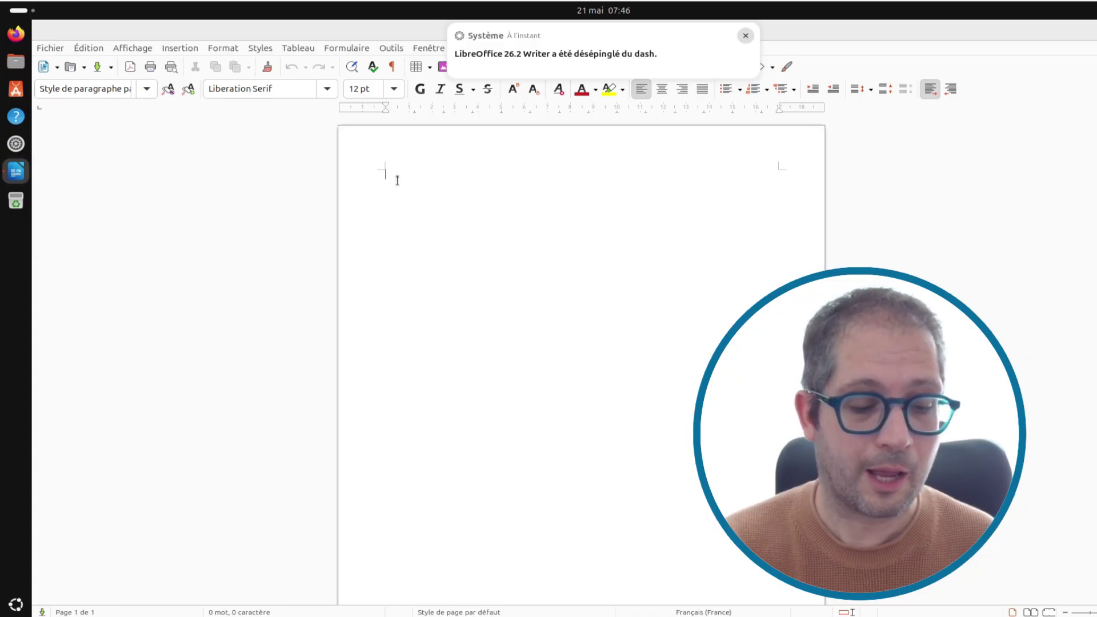
Step: Write "Excel c est la vie" in the new Writer document
type("ex")
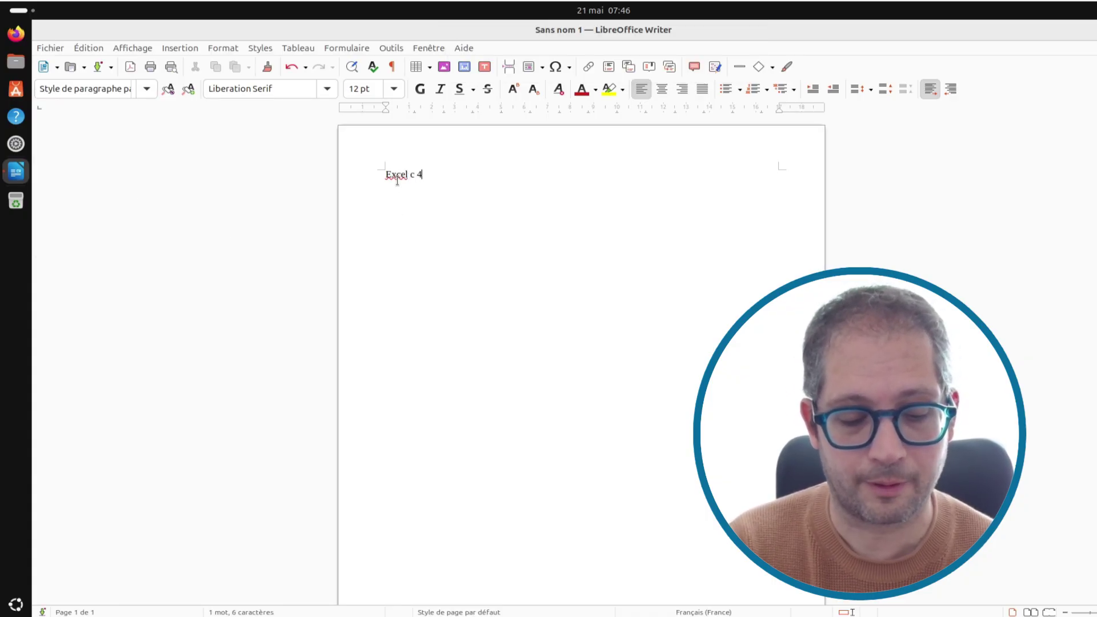
type("cel c est")
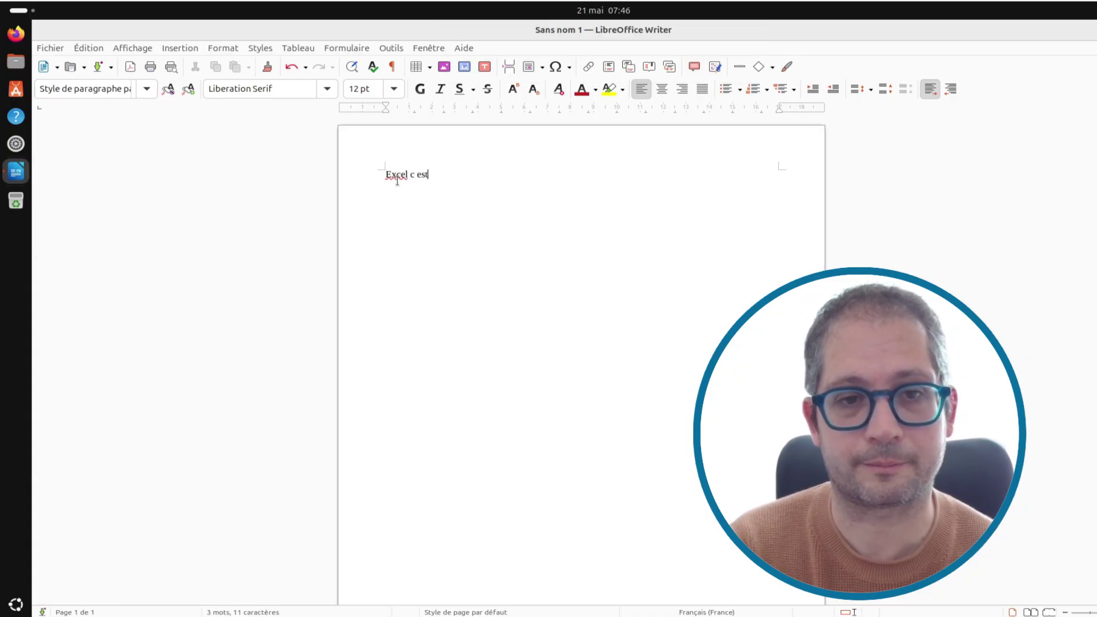
type(" la ")
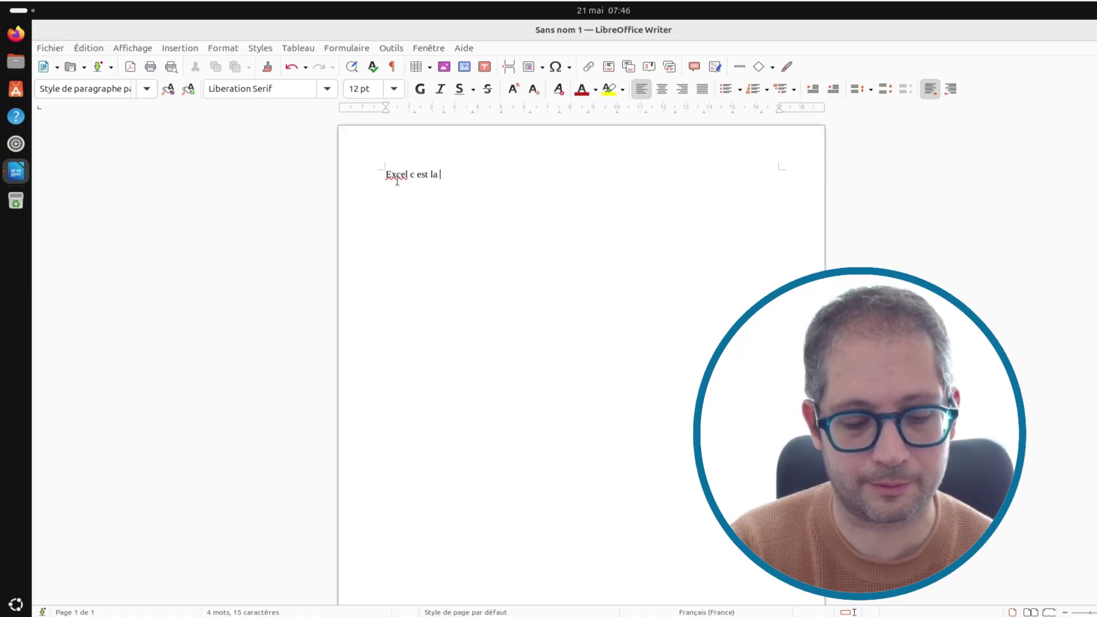
type("vie")
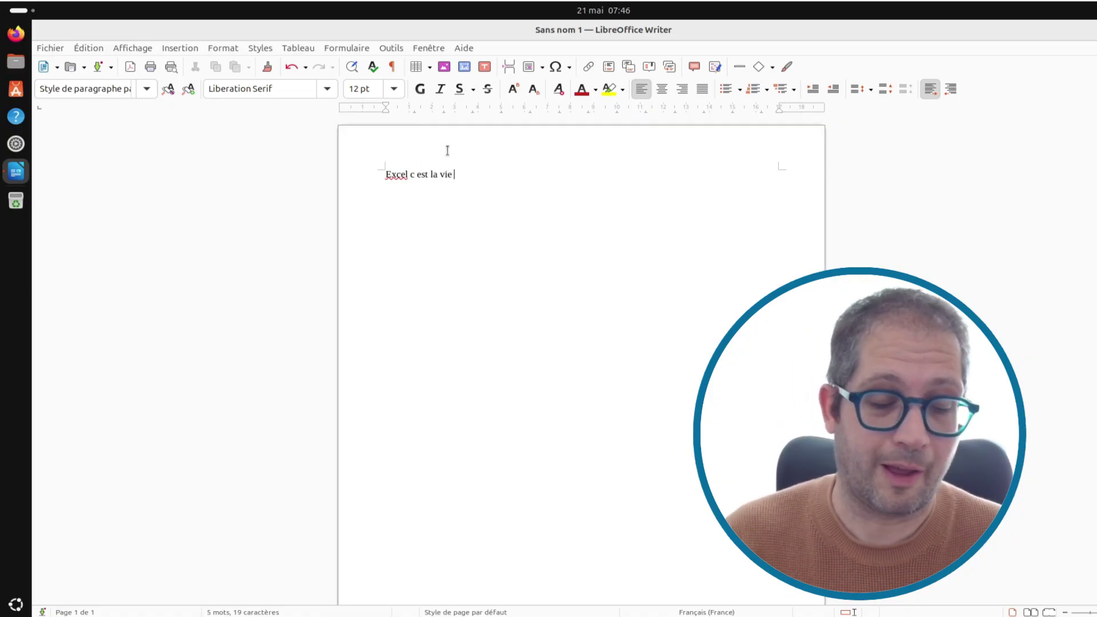
Step: Save the document as texte in the Documents folder, looking through the available file formats but keeping Texte ODF (.odt)
left_click(51, 48)
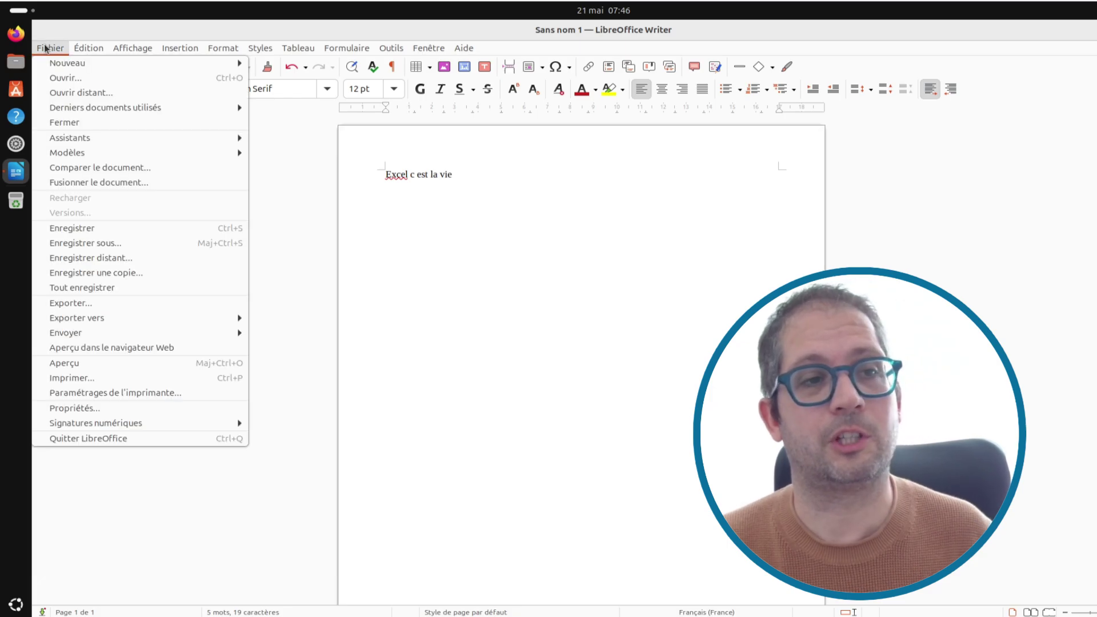
left_click(114, 243)
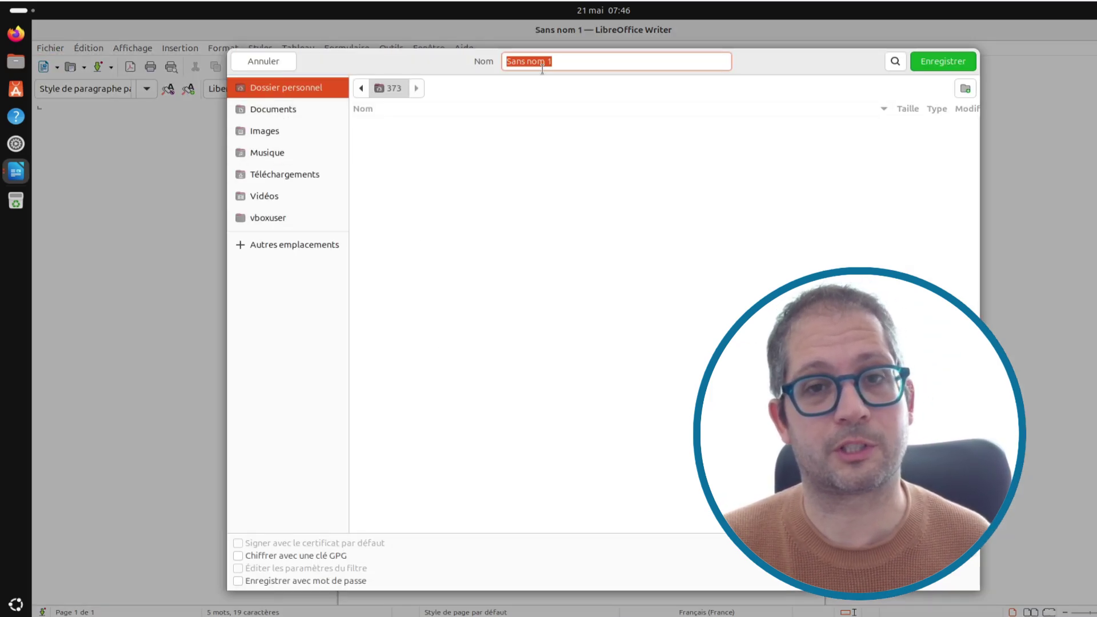
type("text")
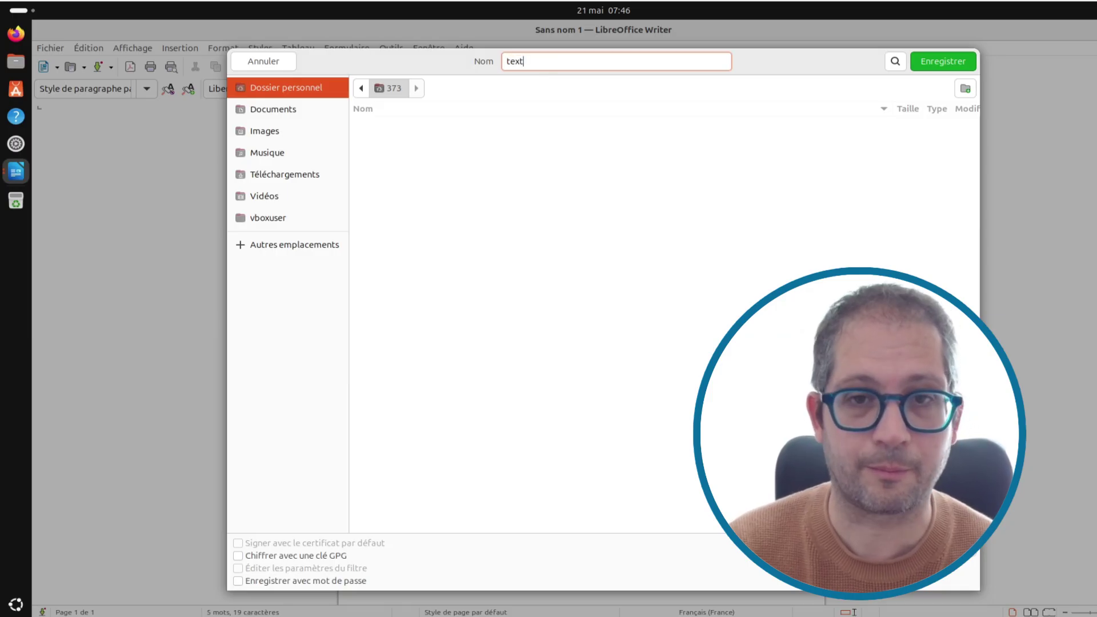
type("e")
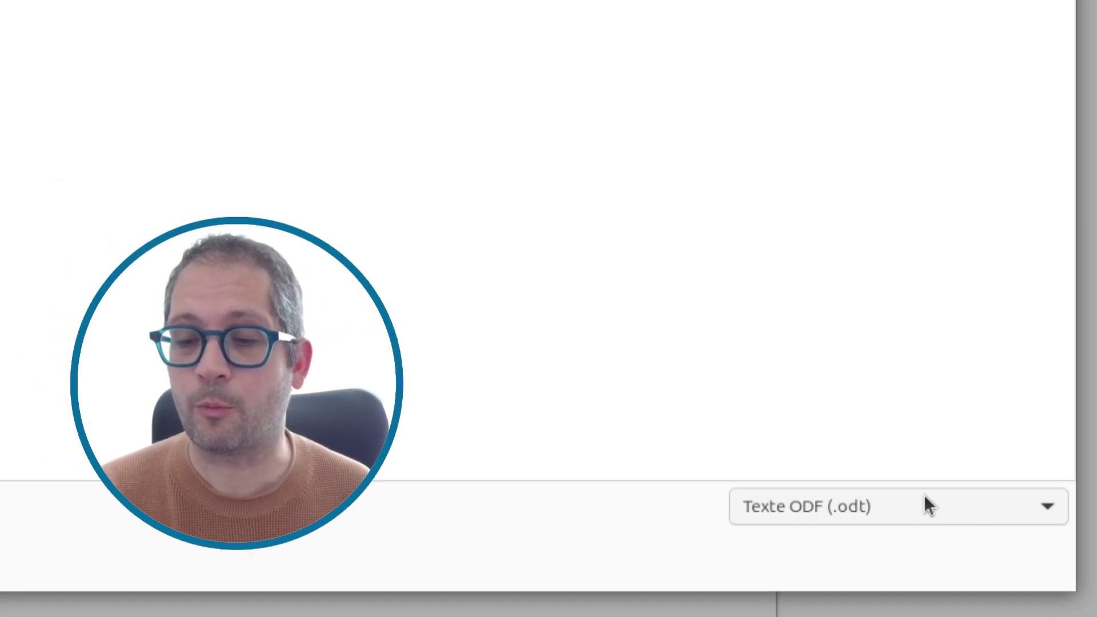
left_click(942, 510)
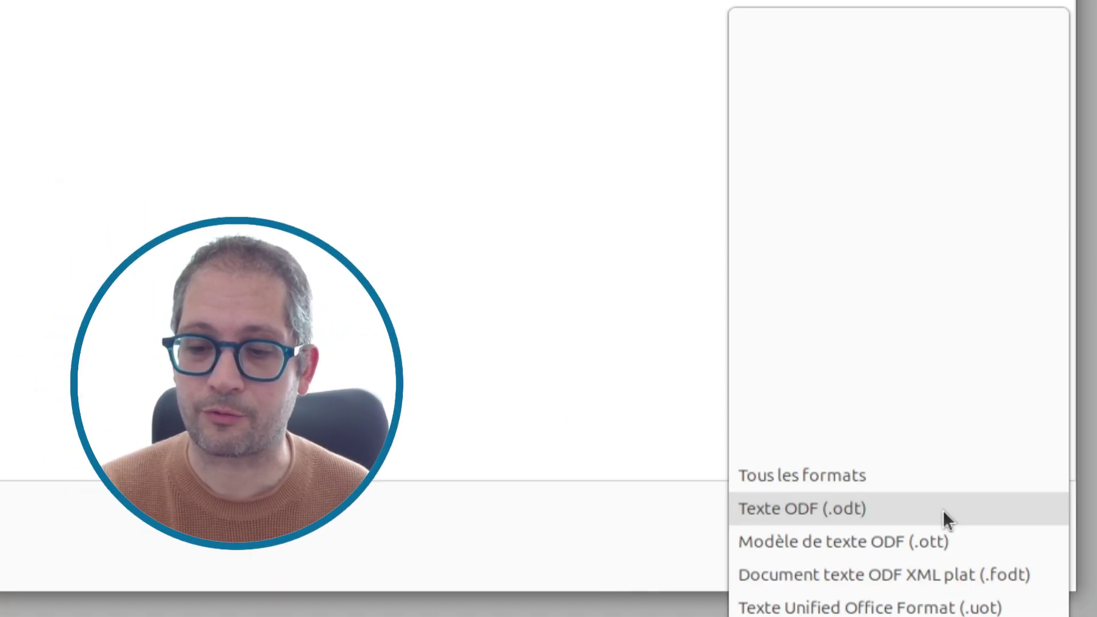
scroll(943, 510, "down", 6)
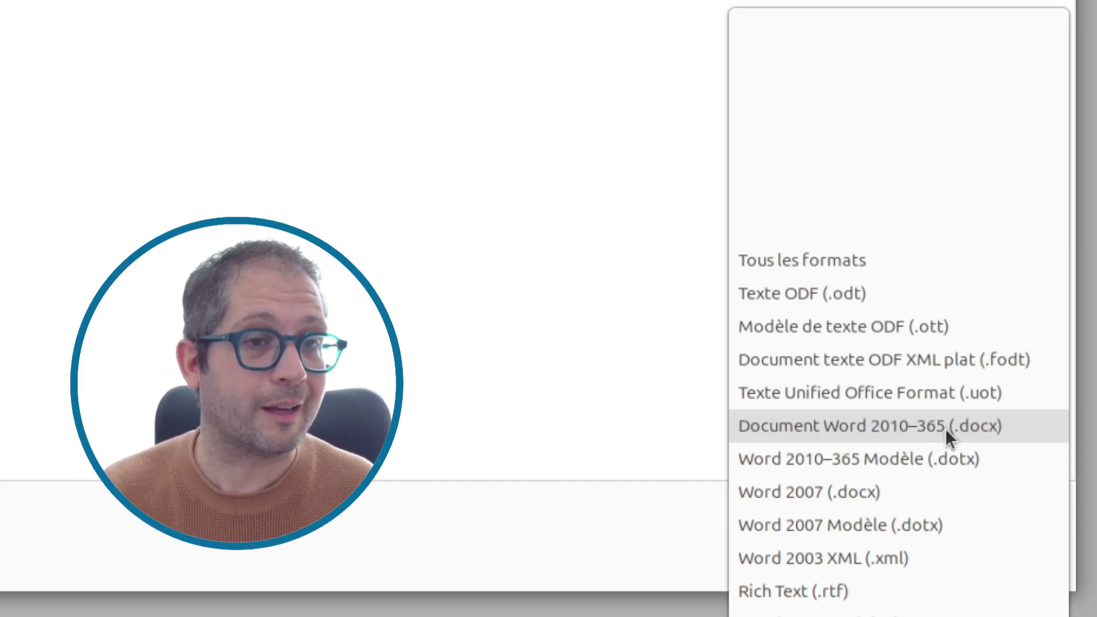
left_click(554, 139)
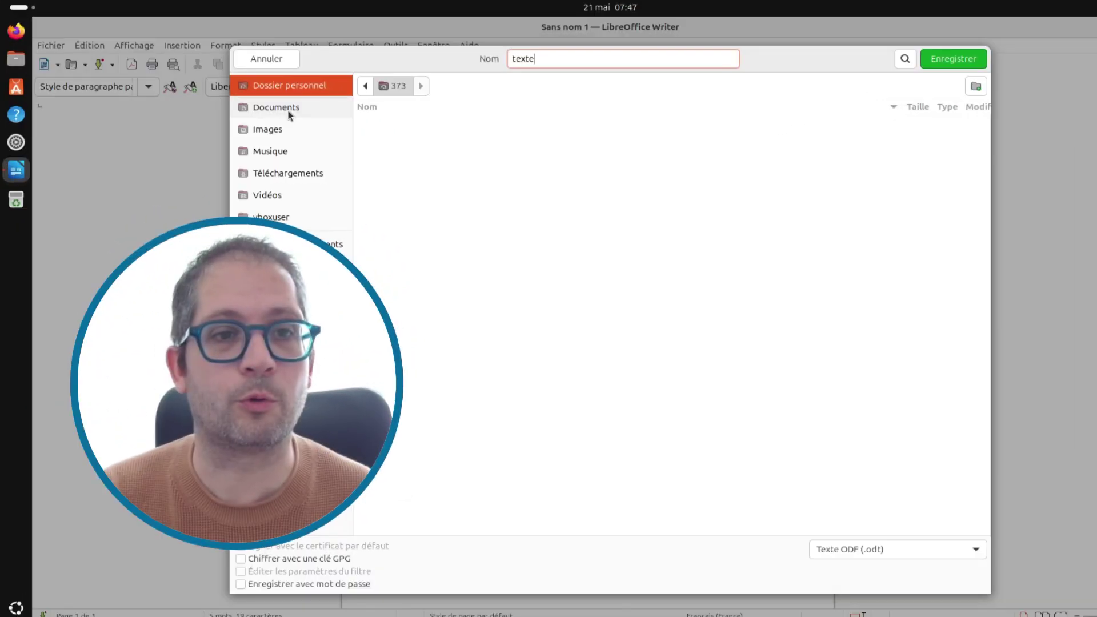
left_click(286, 107)
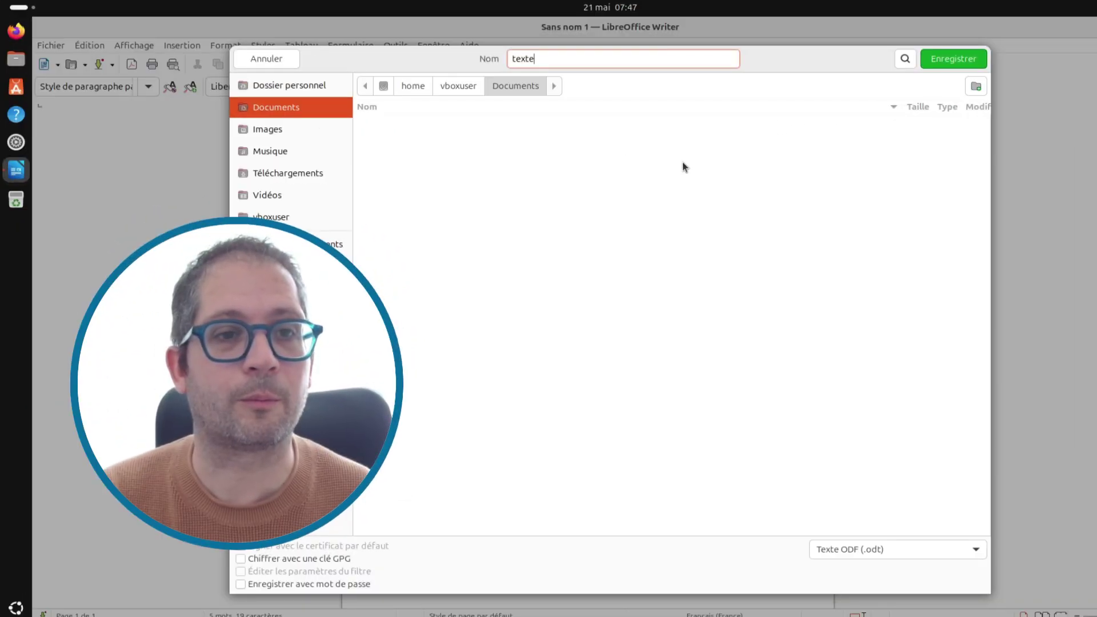
left_click(938, 60)
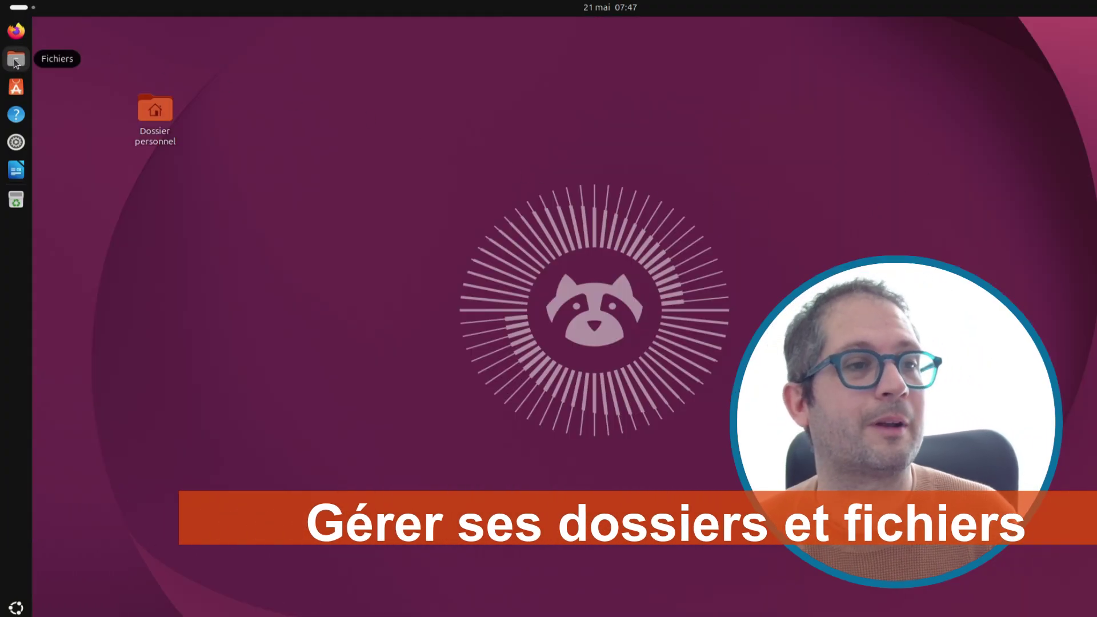
Step: Open Fichiers from the dock, reopen it through the desktop's Dossier personnel, and look inside the Téléchargements folder
left_click(16, 59)
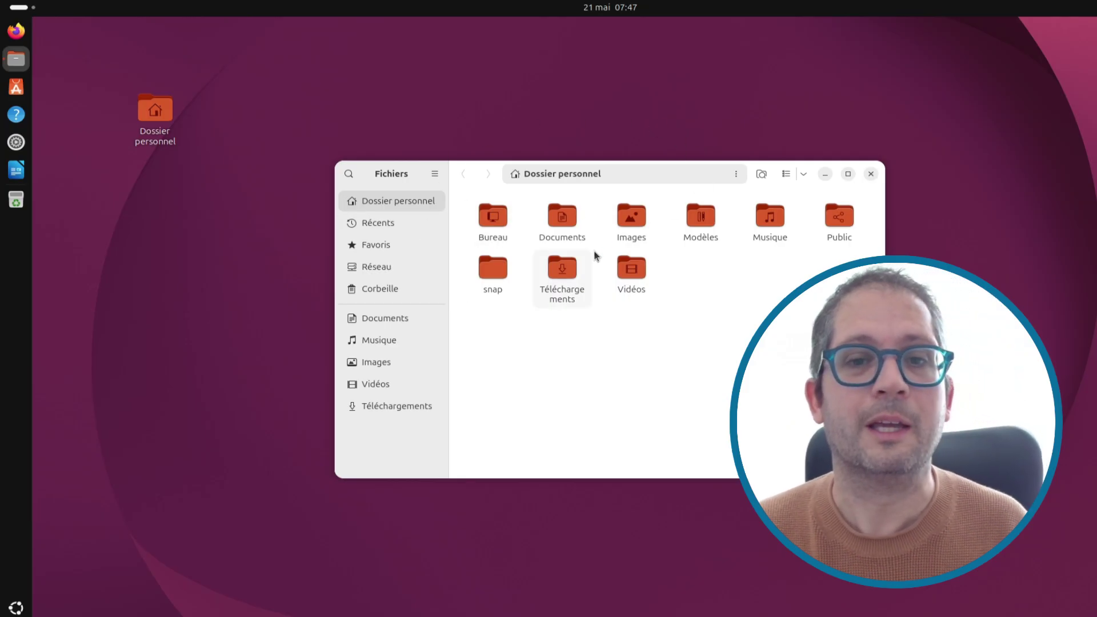
left_click(870, 174)
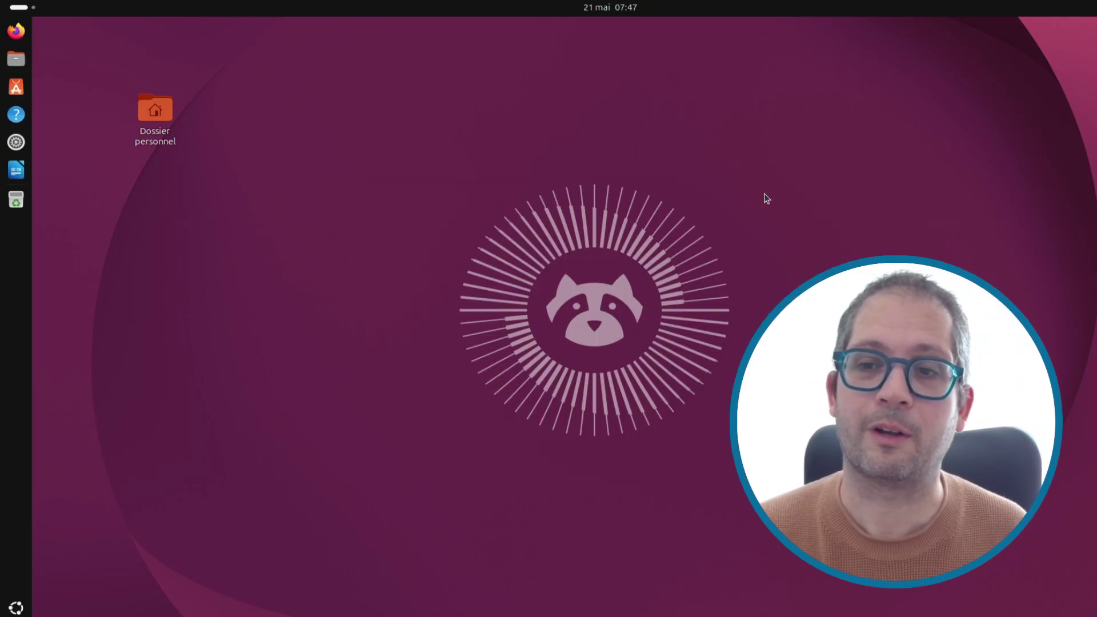
double_click(155, 114)
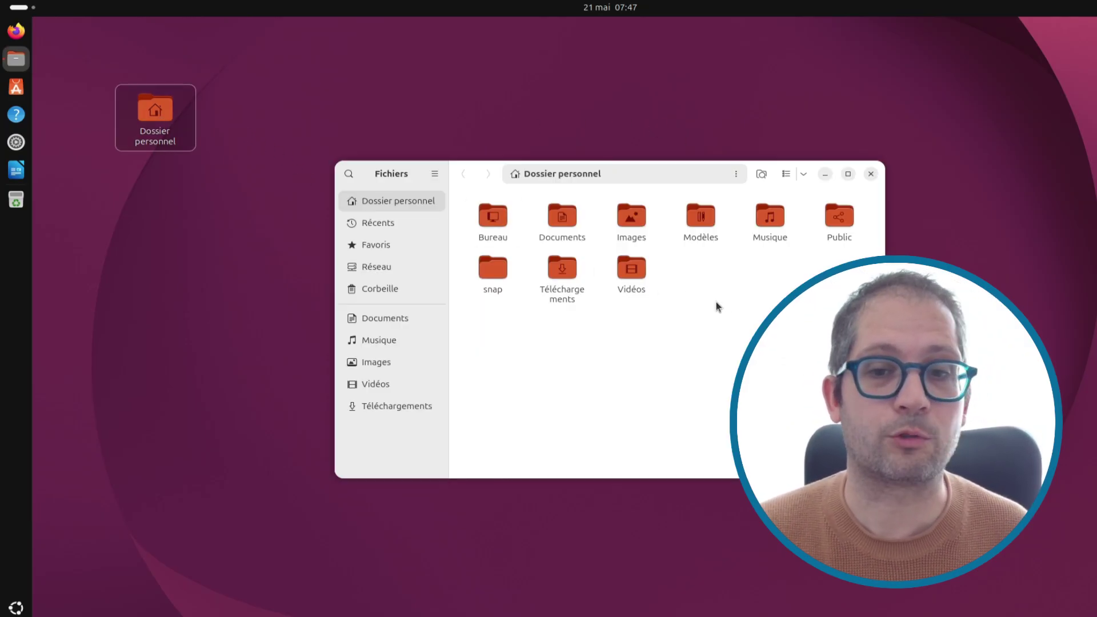
double_click(562, 271)
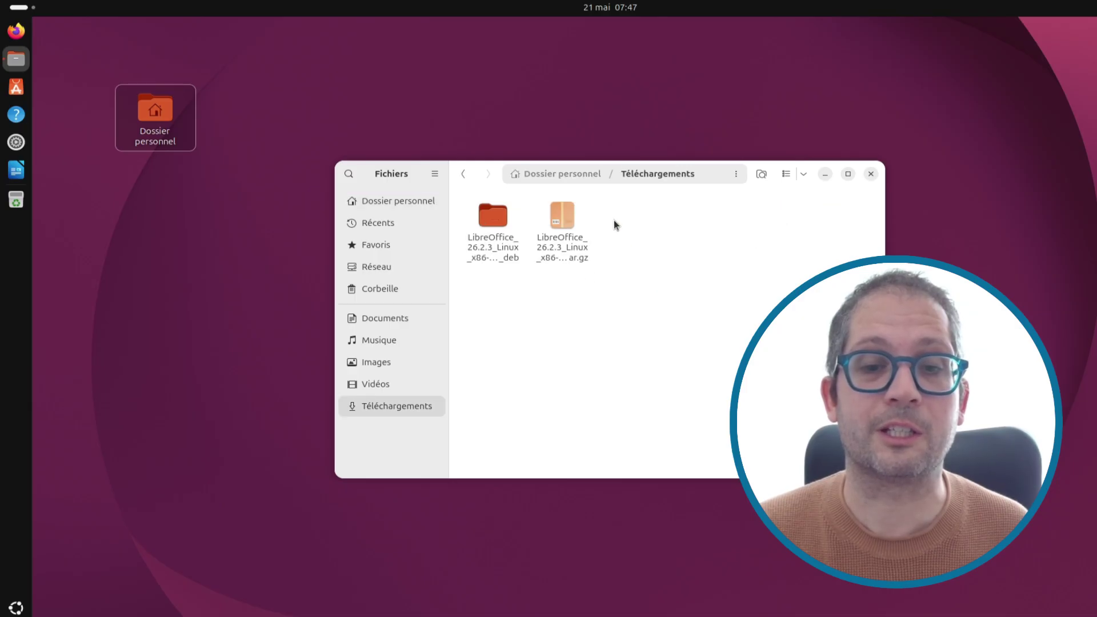
left_click(464, 174)
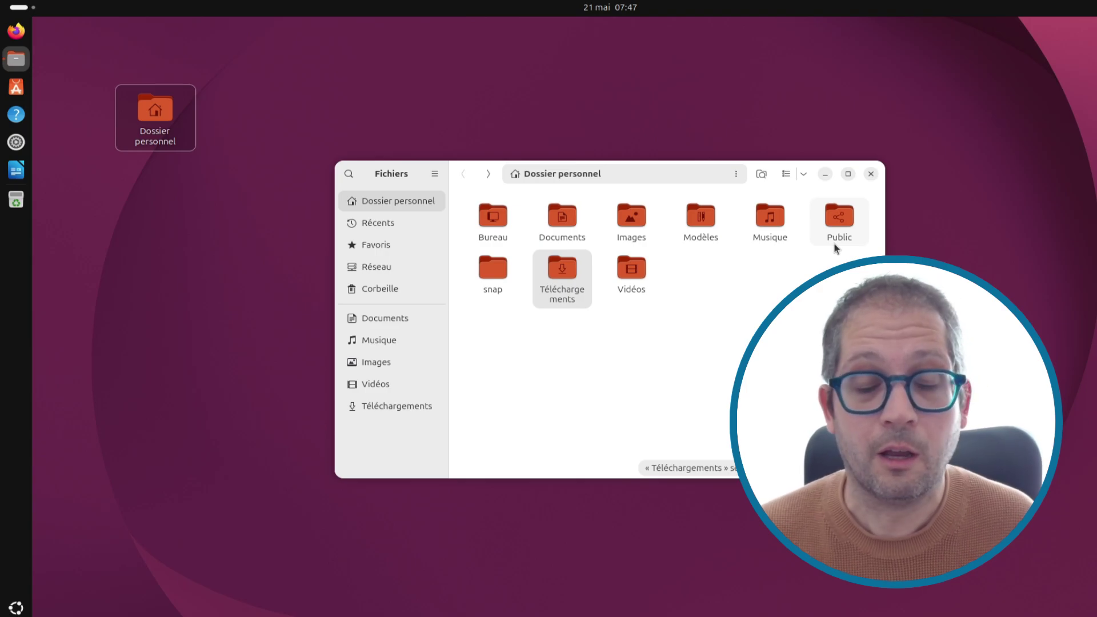
Step: Open texte.odt from the Documents folder to view it, dismiss the tip of the day, and close Writer
double_click(559, 221)
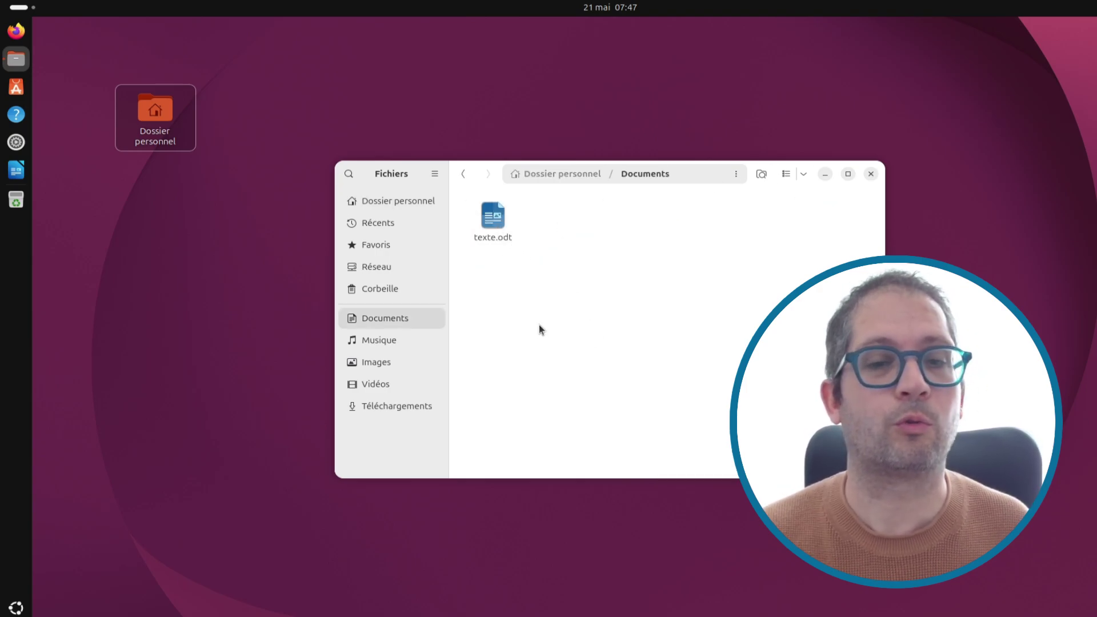
left_click(495, 222)
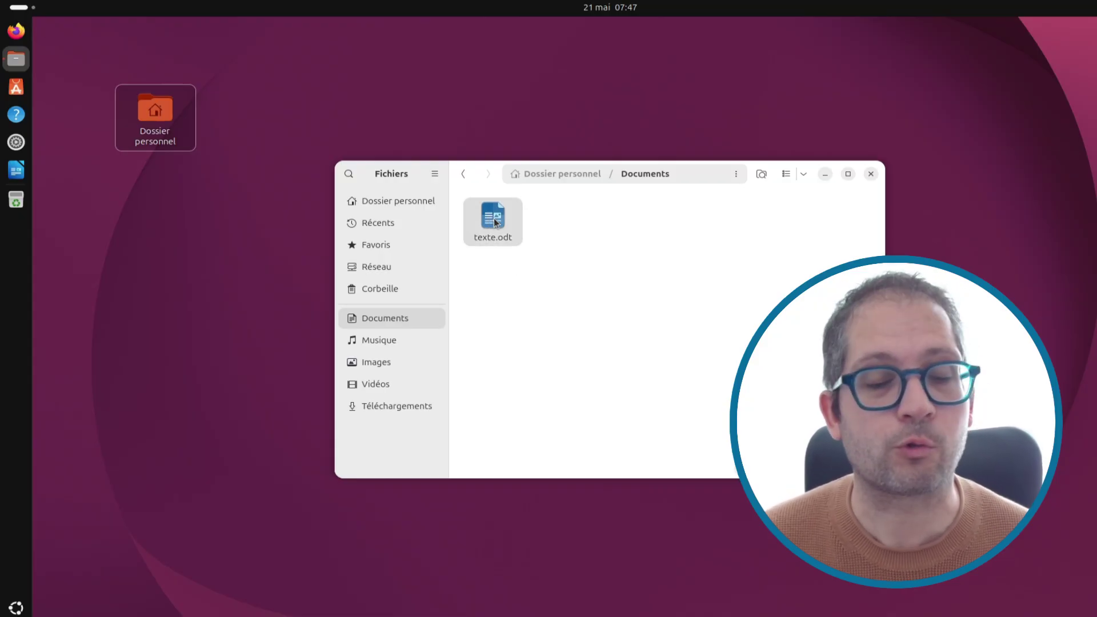
double_click(494, 222)
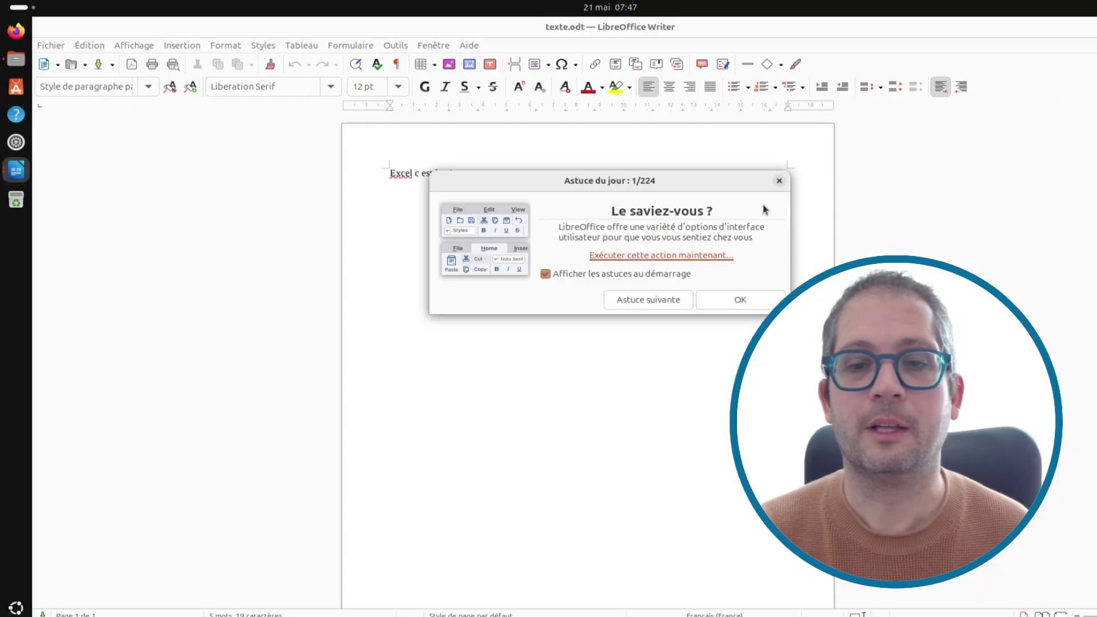
left_click(779, 180)
left_click(1096, 26)
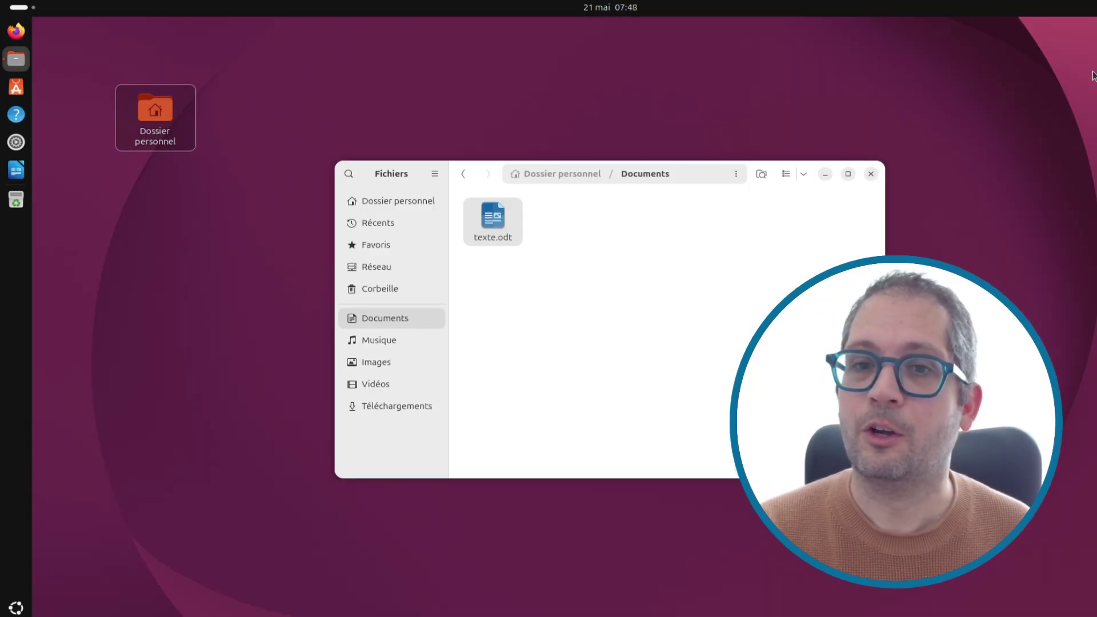
Step: Create a new folder named courriers in Documents
right_click(538, 313)
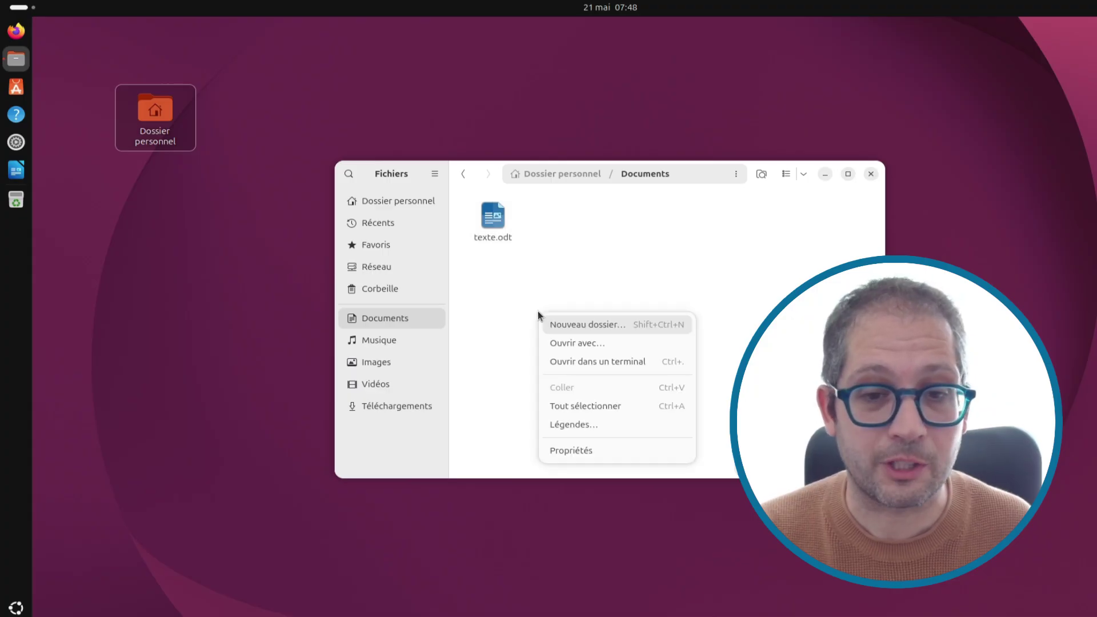
left_click(614, 319)
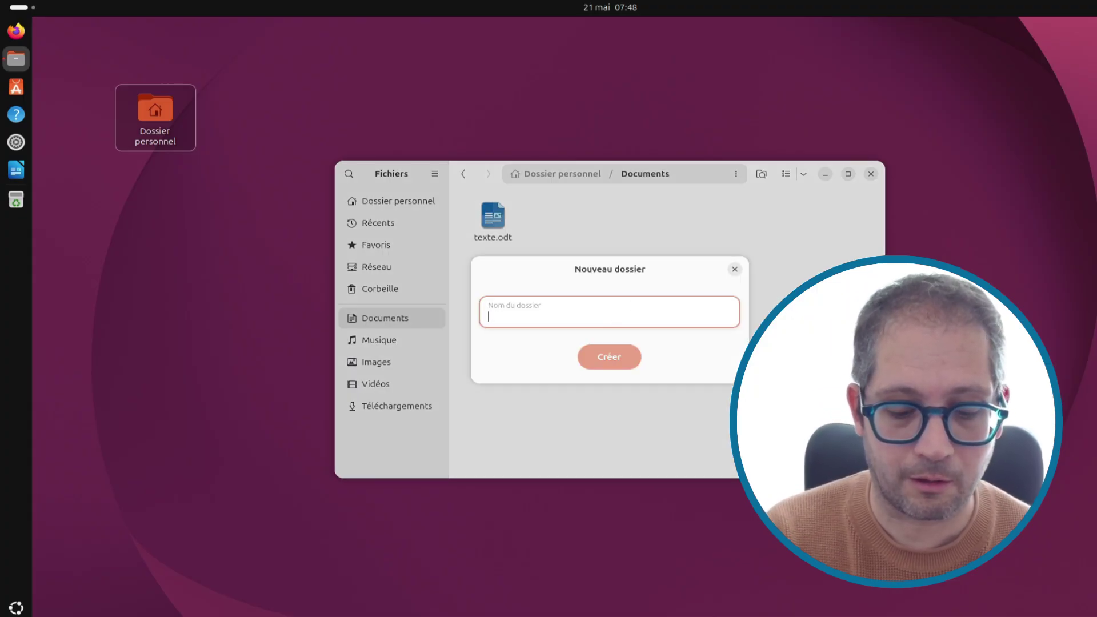
type("courriers")
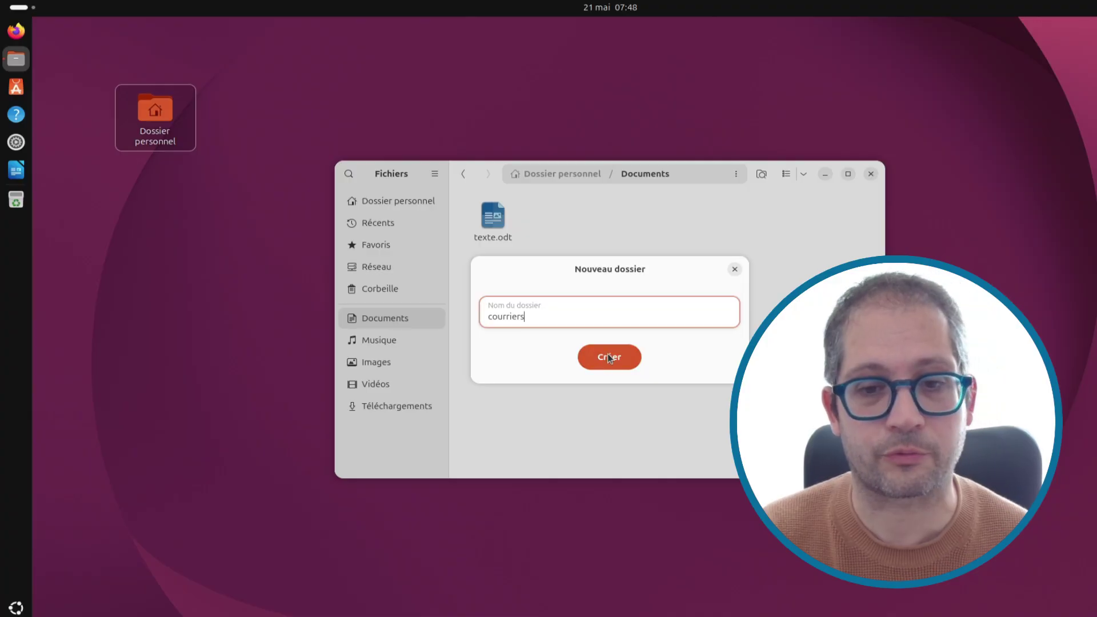
left_click(608, 355)
Step: Move texte.odt into the courriers folder and look at the actions offered for that folder
left_click_drag(540, 243, 493, 224)
right_click(502, 222)
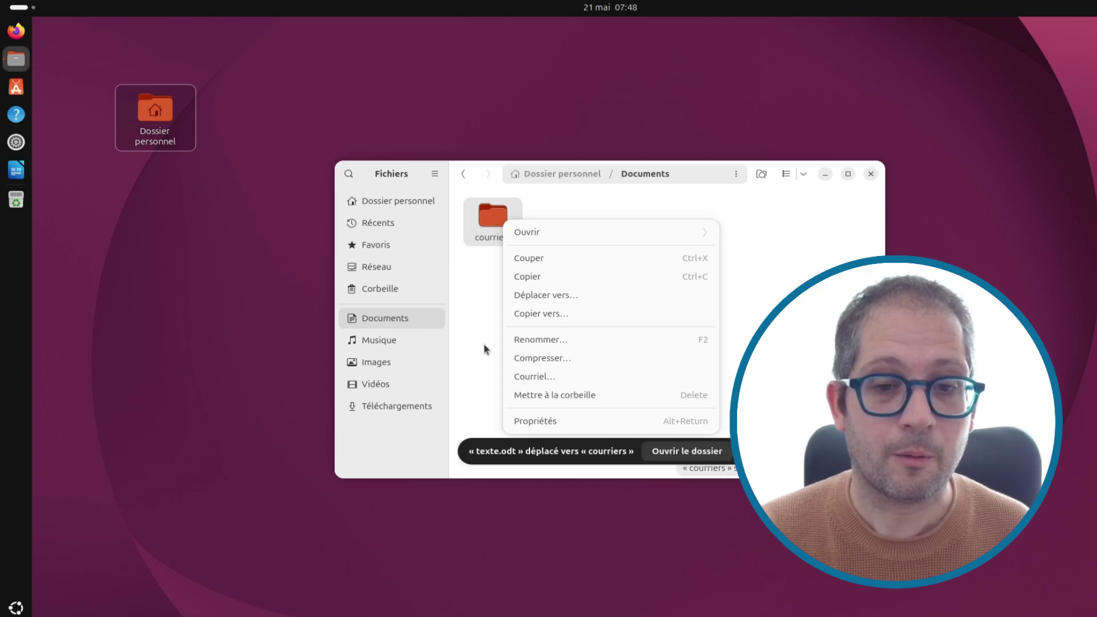
left_click(488, 324)
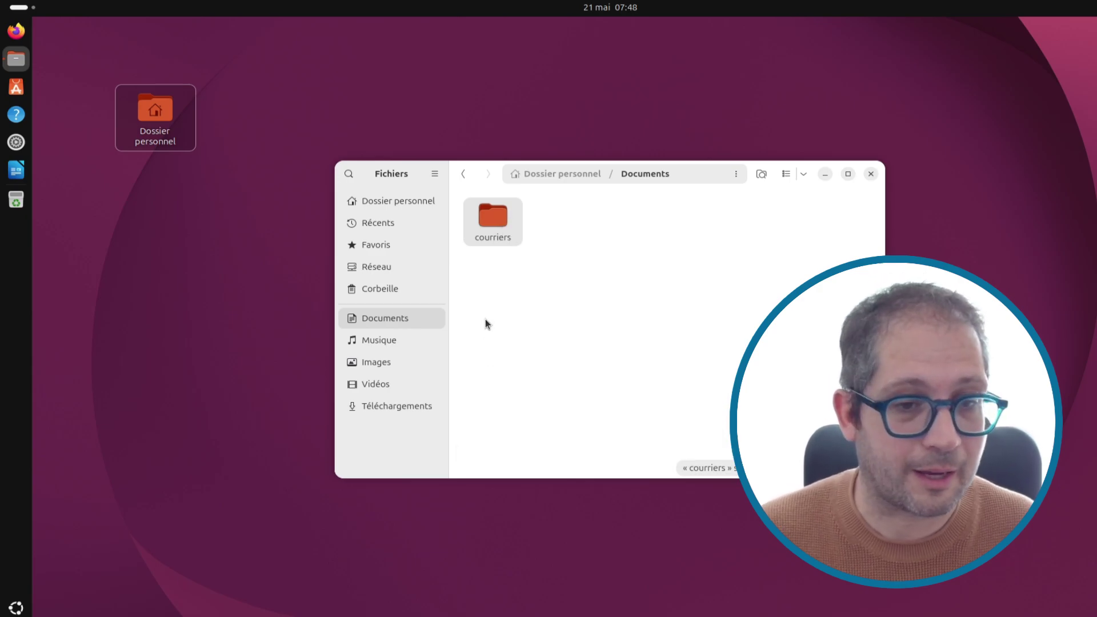
Step: Move texte.odt out of courriers onto the desktop, and move the courriers folder from Documents onto the desktop too
left_click_drag(495, 221, 149, 234)
double_click(500, 221)
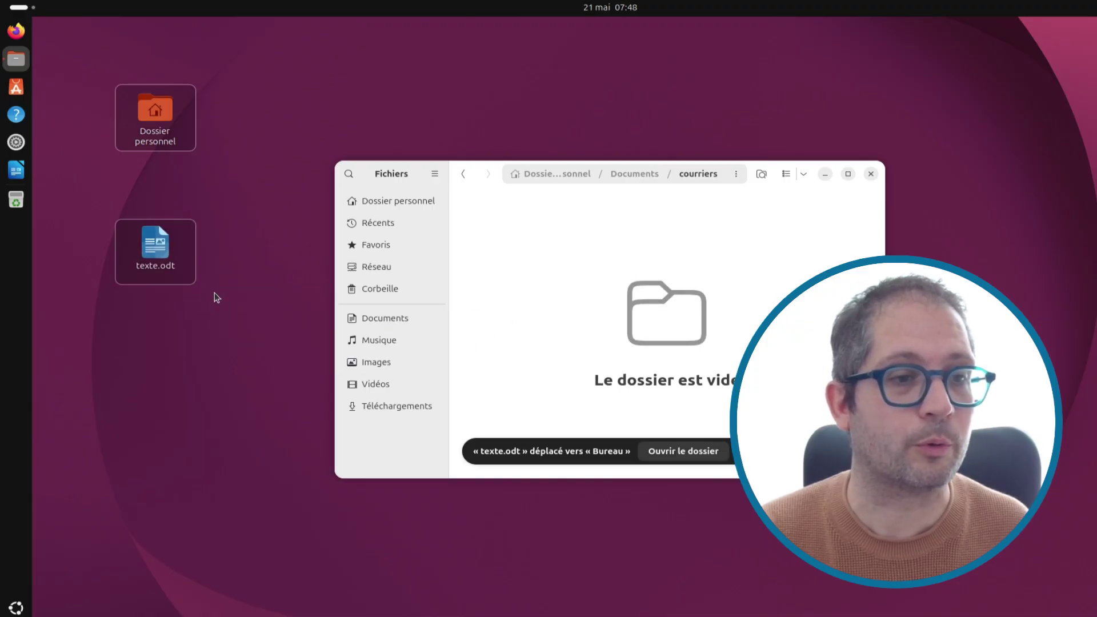
left_click(464, 174)
left_click_drag(492, 220, 276, 155)
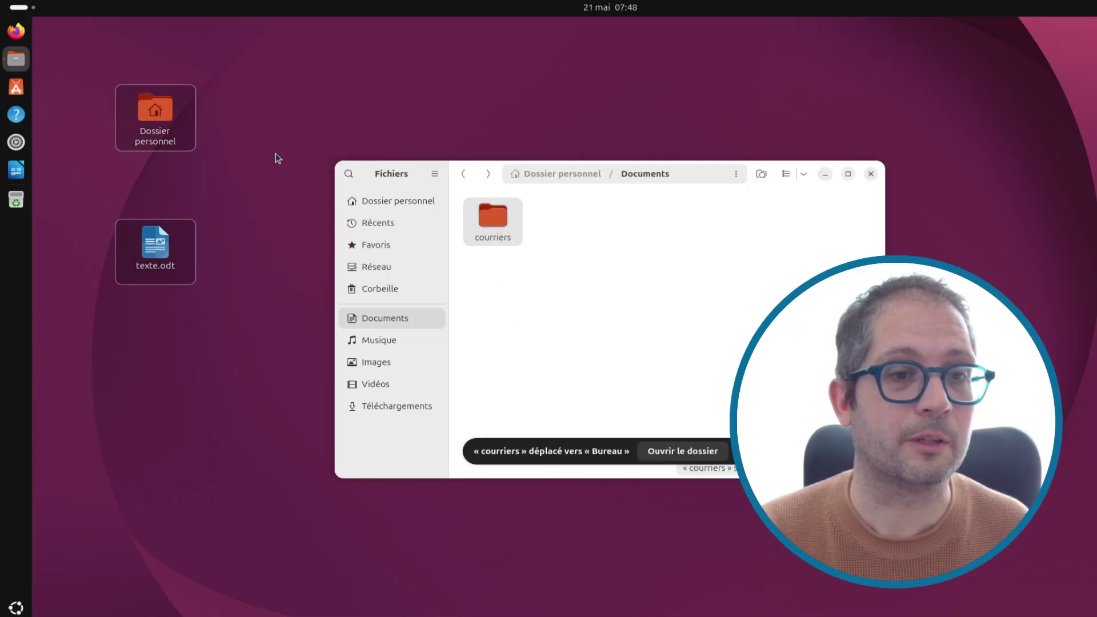
Step: Put texte.odt into the courriers folder on the desktop and arrange courriers just beside Dossier personnel
left_click_drag(160, 251, 319, 118)
left_click_drag(240, 54, 98, 110)
left_click_drag(320, 115, 167, 113)
Step: Move the courriers folder from the desktop to the trash
right_click(167, 113)
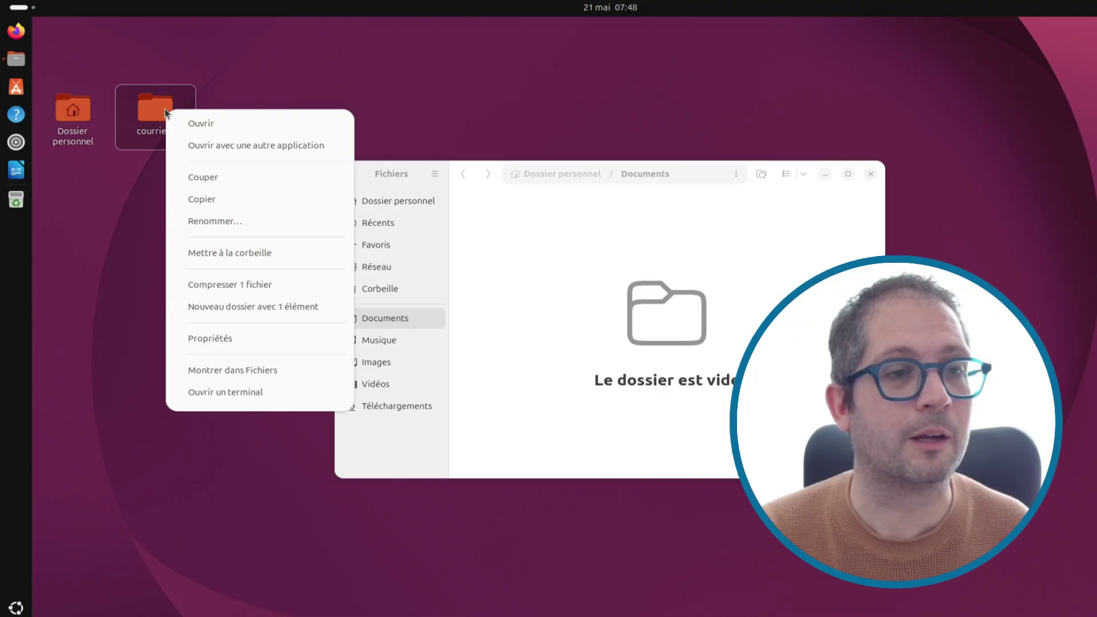
left_click(215, 252)
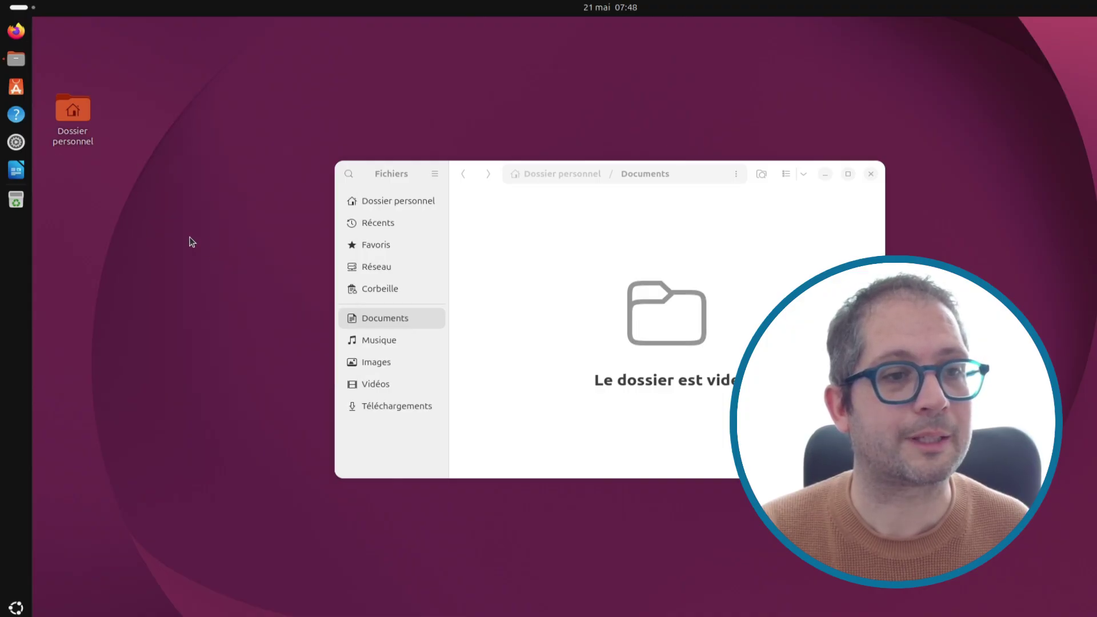
Step: Empty the trash so that all its items are permanently deleted, confirming the deletion
right_click(16, 201)
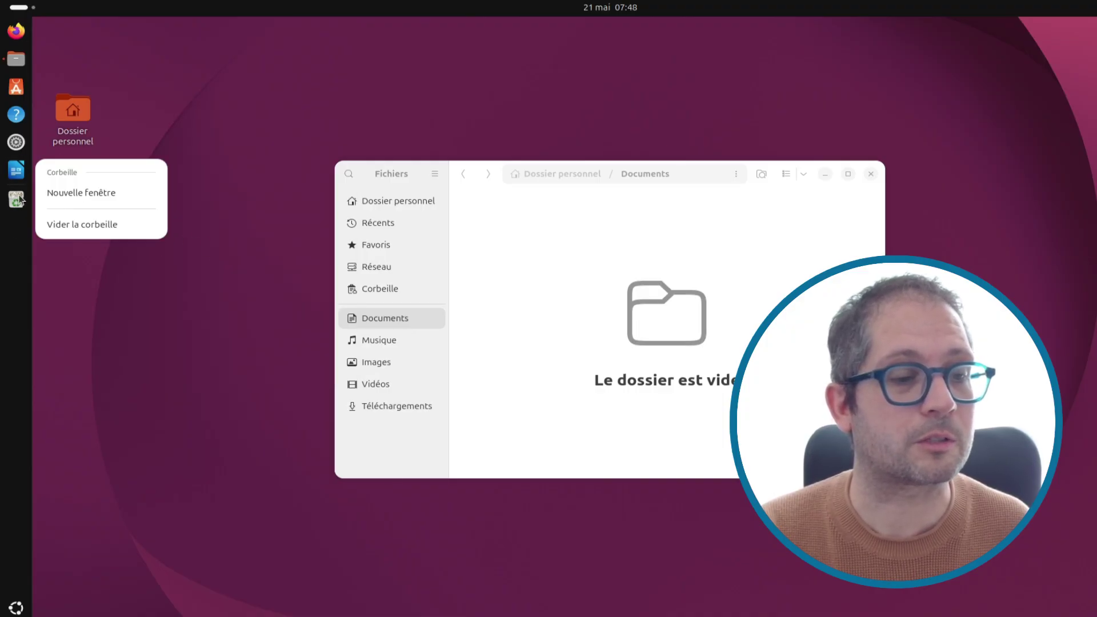
left_click(74, 224)
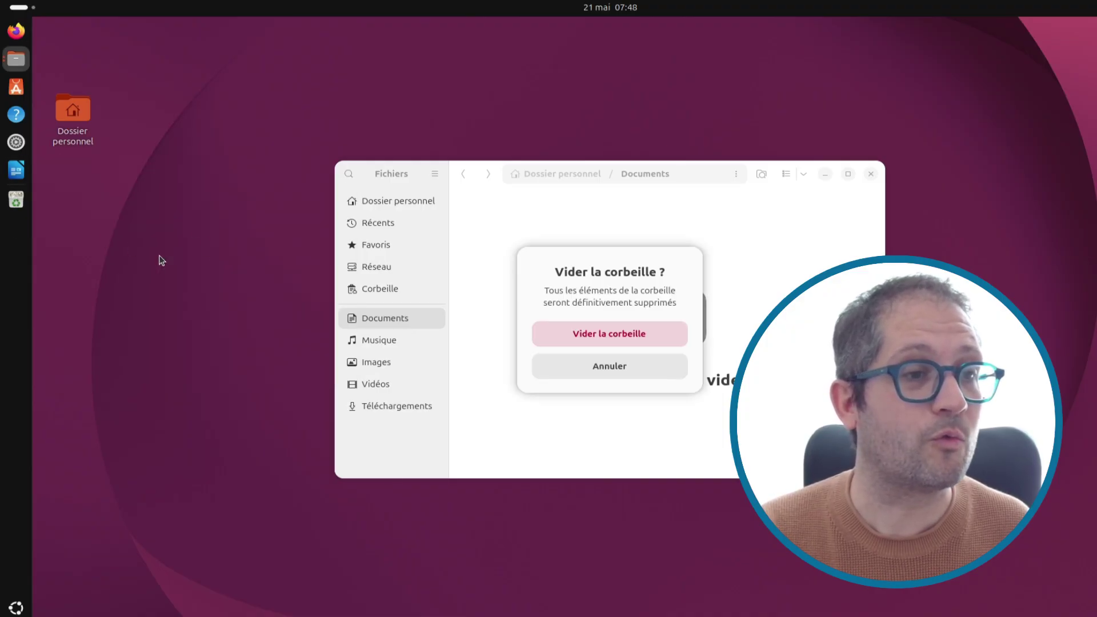
left_click(622, 345)
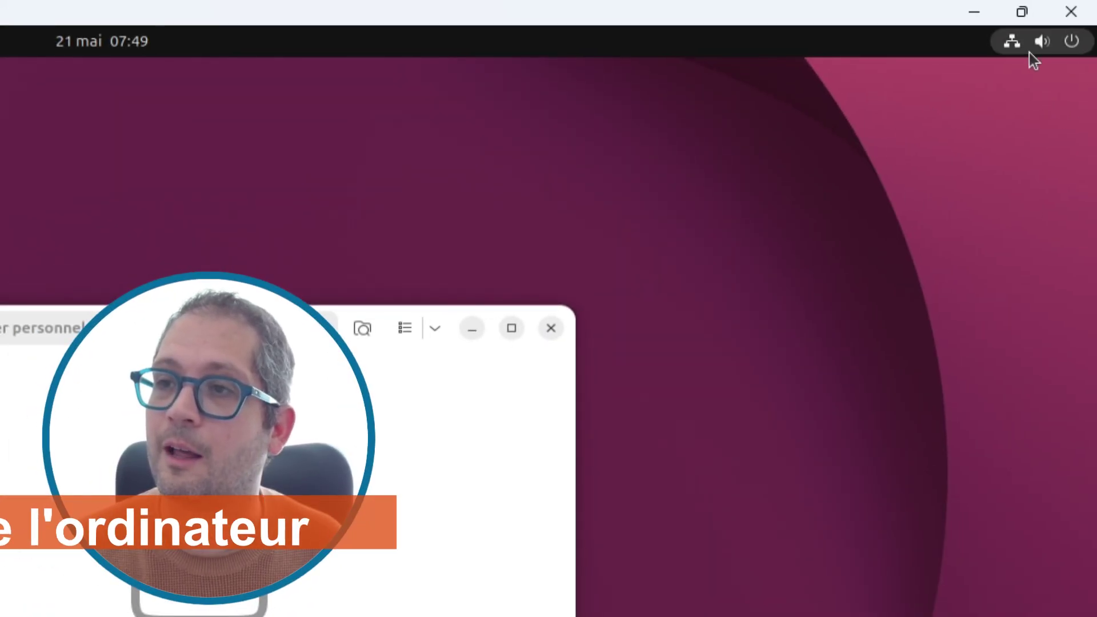
Step: Look at the system's quick settings and the power options for suspending, restarting, shutting down or logging out
left_click(1072, 29)
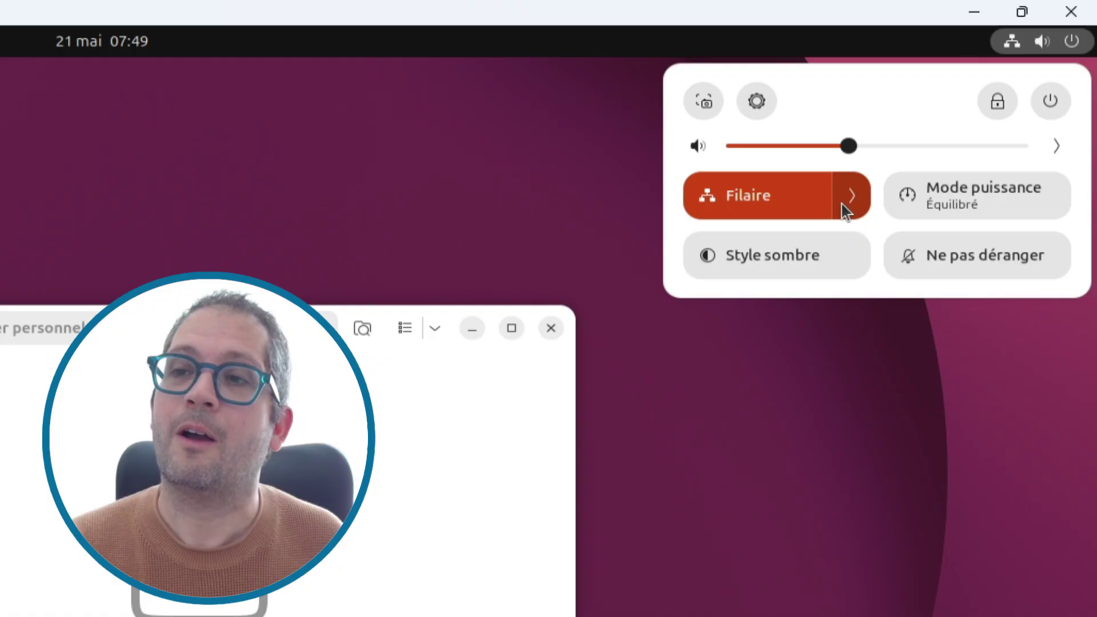
left_click(1050, 103)
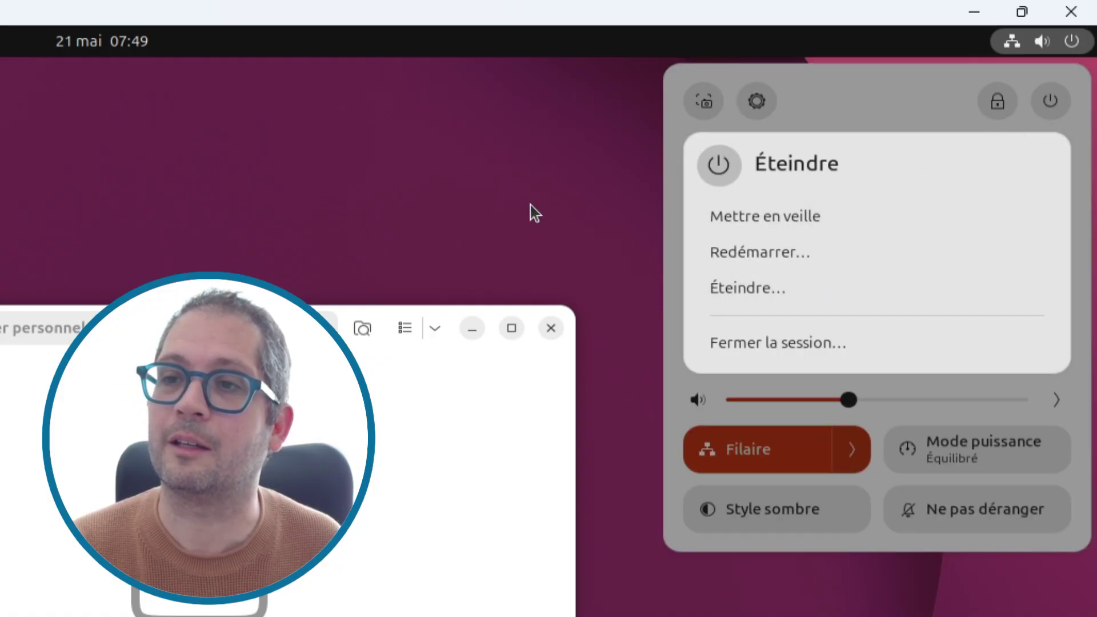
key("Escape")
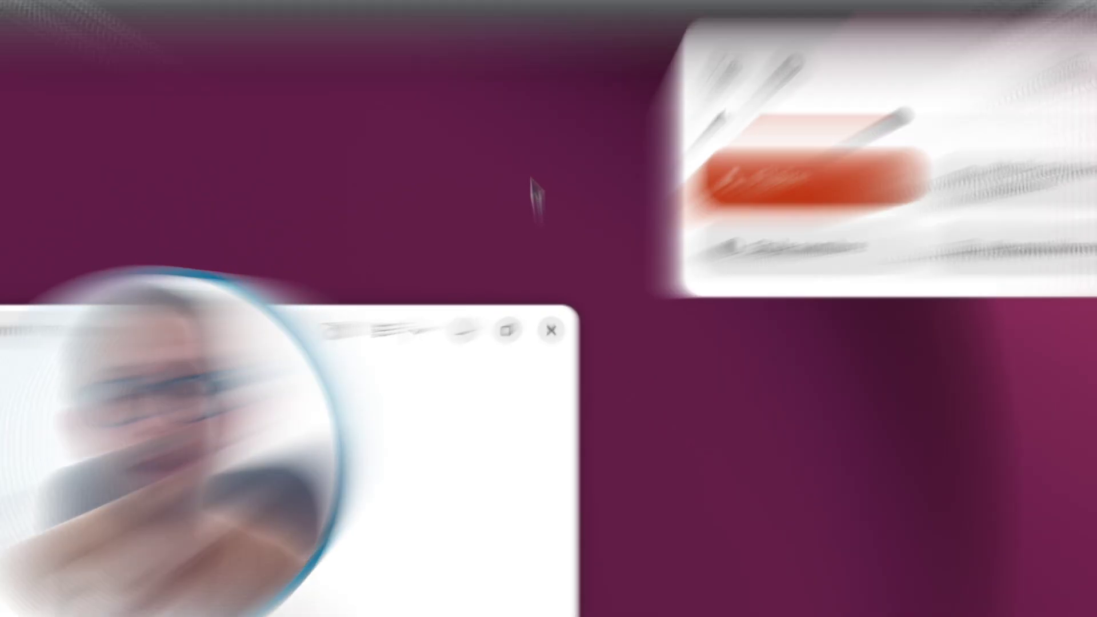